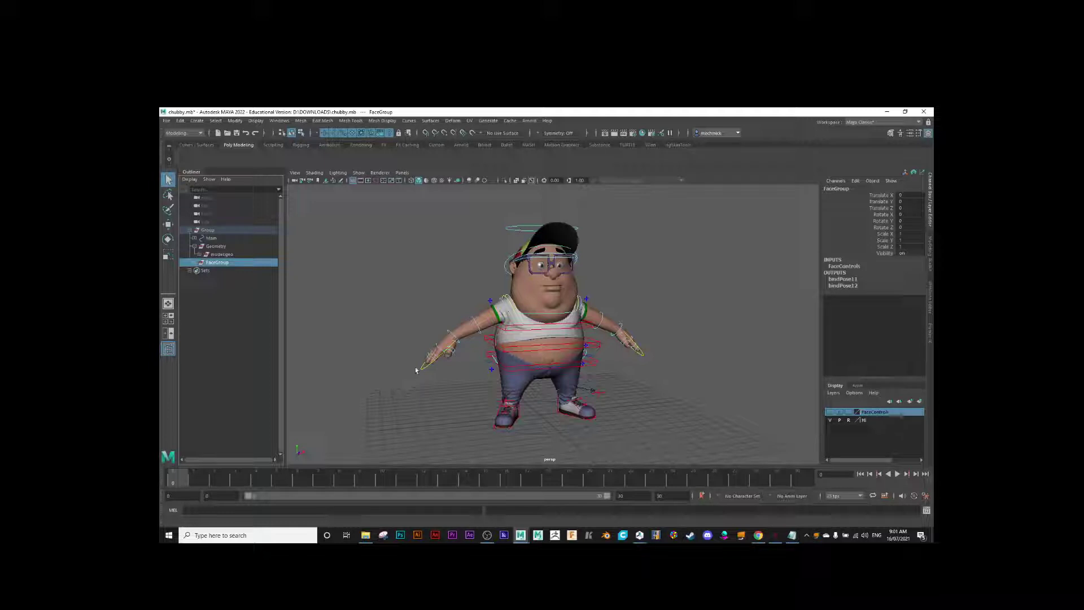
# Set the scene playback rate to 24 fps from the frame-rate list beside the range slider.
pyautogui.scroll(4, 437, 279)
pyautogui.scroll(-4, 436, 279)
pyautogui.keyDown('alt'); pyautogui.moveTo(467, 262); pyautogui.dragTo(428, 269); pyautogui.keyUp('alt')
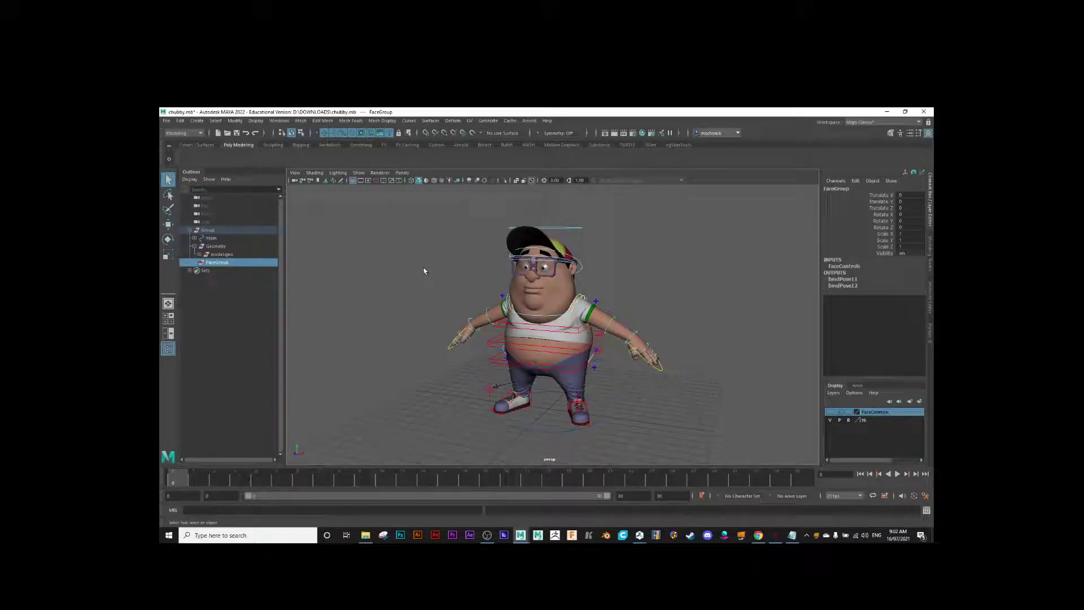
pyautogui.click(860, 497)
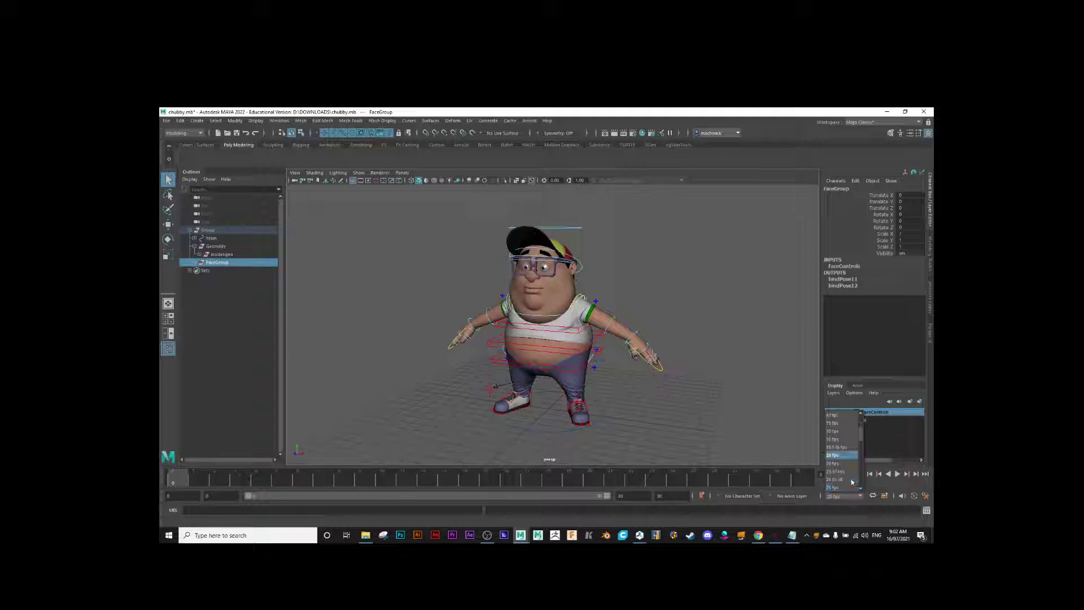
pyautogui.click(834, 455)
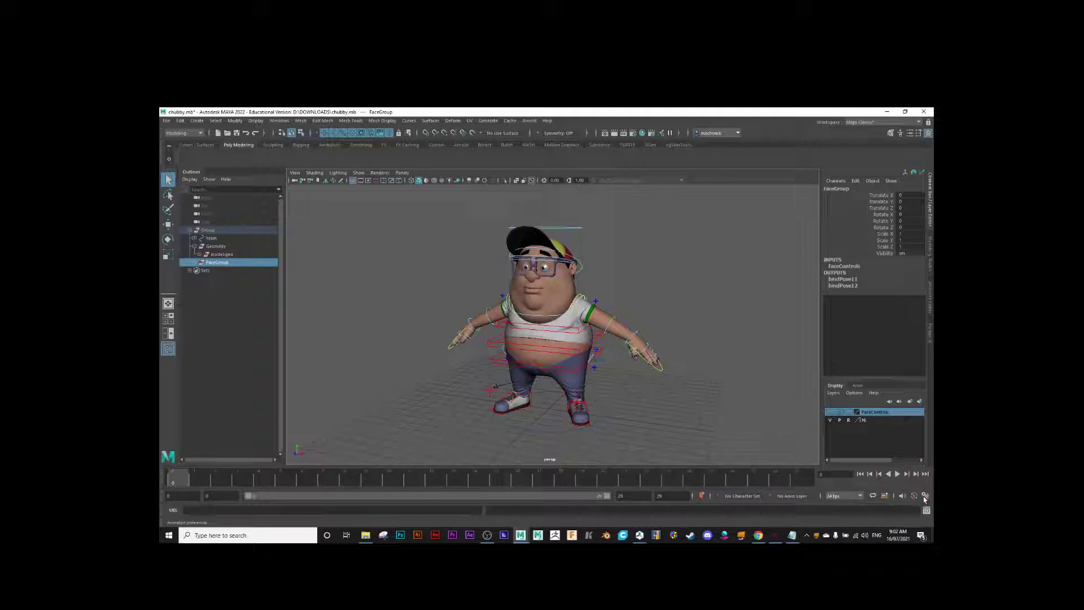
pyautogui.click(926, 496)
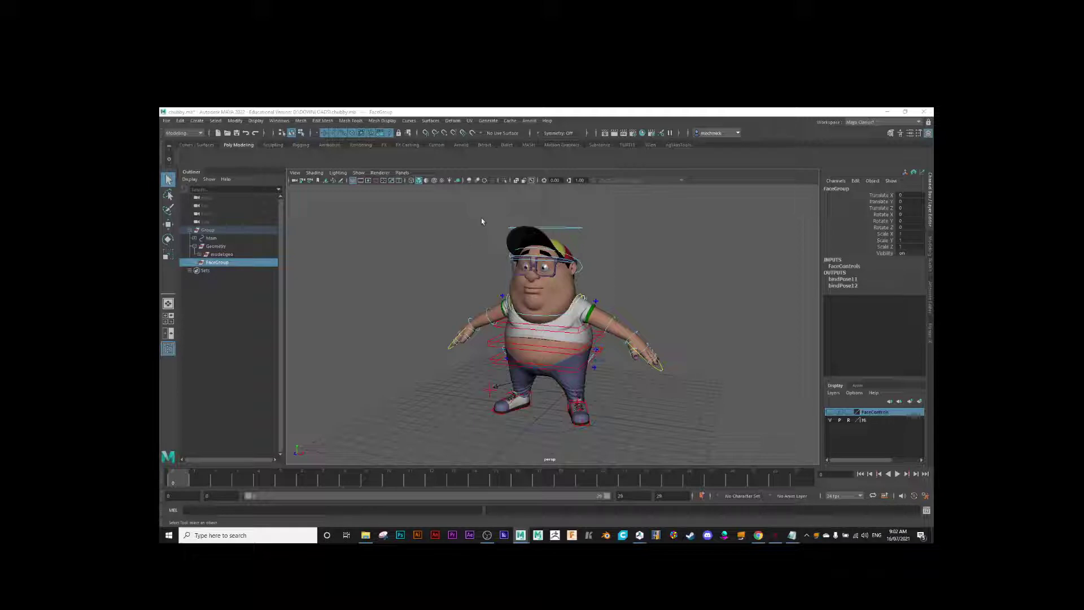
# Switch the menu set to Rigging and create a character set from the FKHead_M control.
pyautogui.click(198, 133)
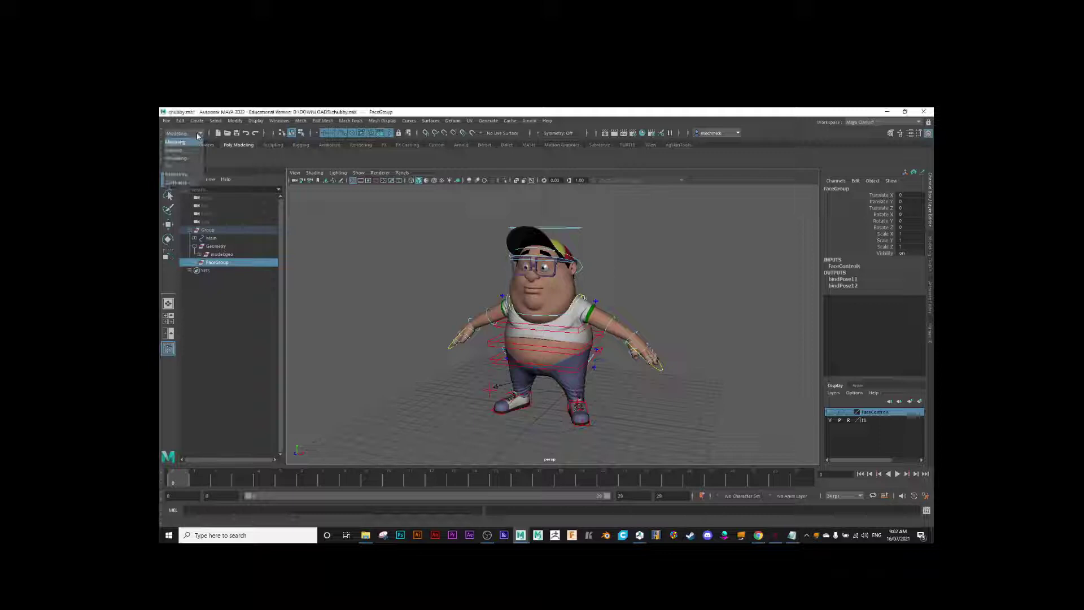
pyautogui.click(179, 158)
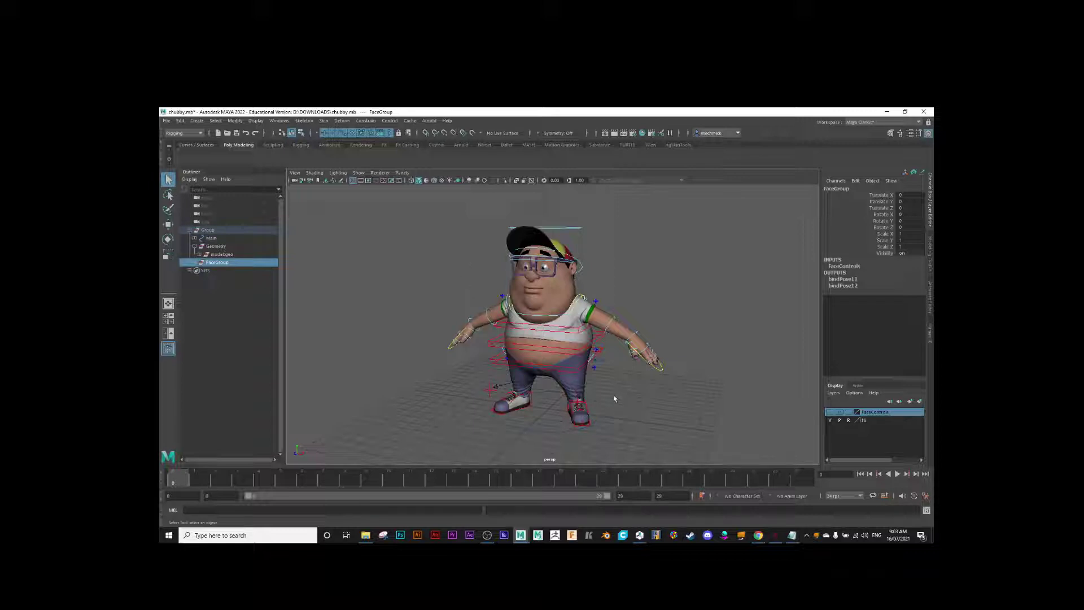
pyautogui.click(566, 229)
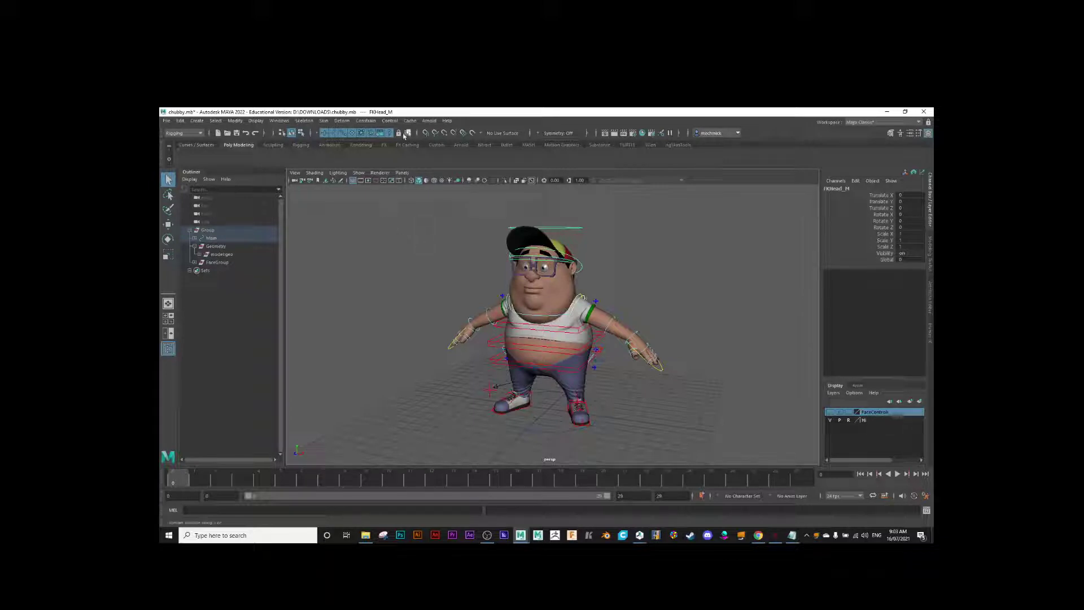
pyautogui.click(390, 120)
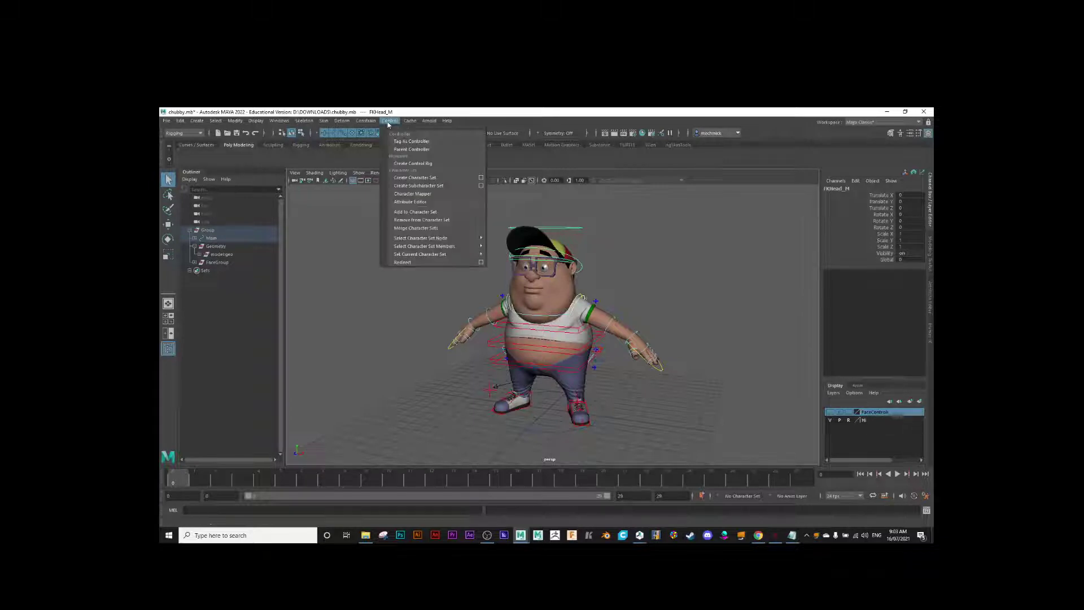
pyautogui.click(437, 180)
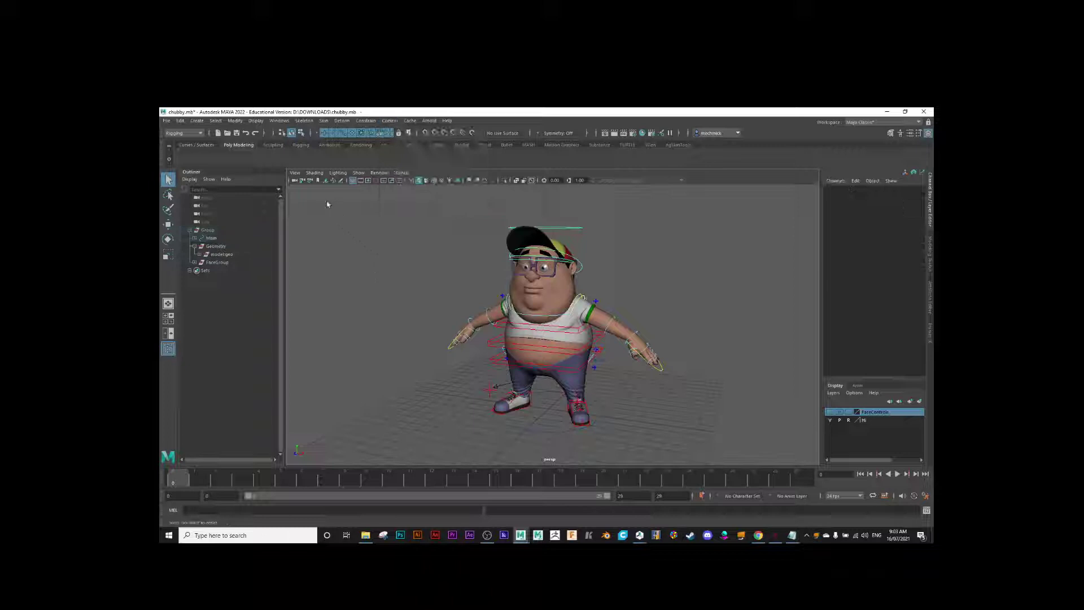
# Look through the Select menu and dismiss it without choosing anything.
pyautogui.click(216, 121)
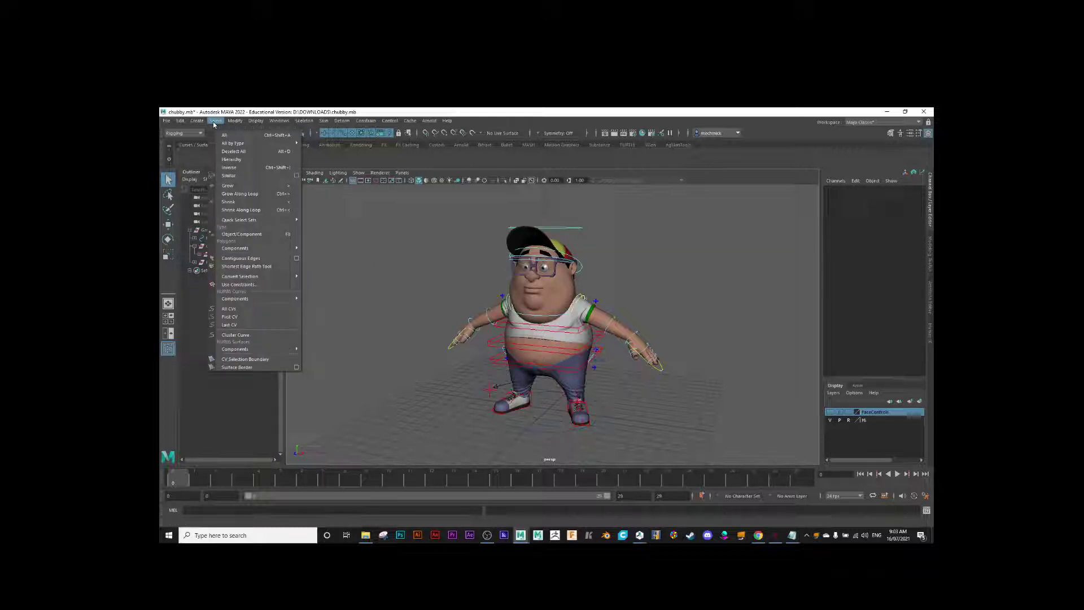
pyautogui.moveTo(244, 222)
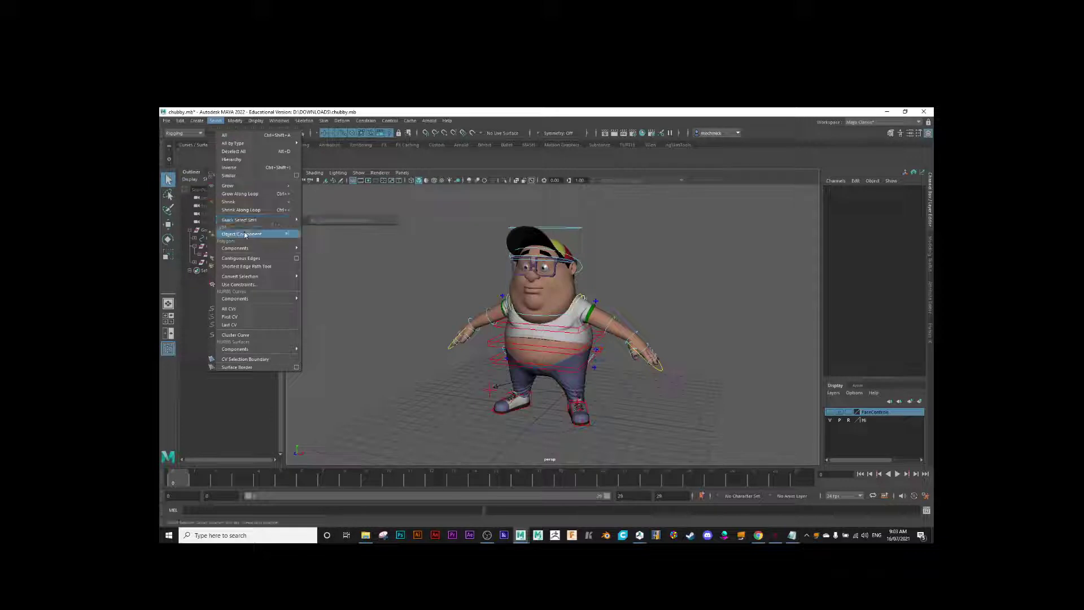
pyautogui.click(418, 279)
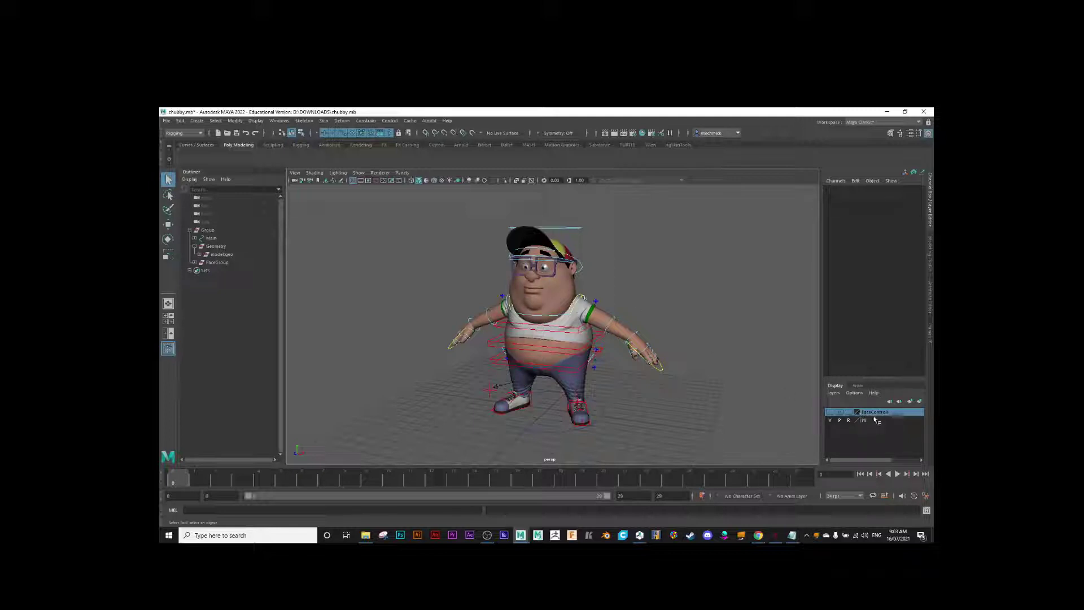
# Toggle the Hi display layer's visibility off and back on.
pyautogui.moveTo(876, 421); pyautogui.dragTo(864, 421)
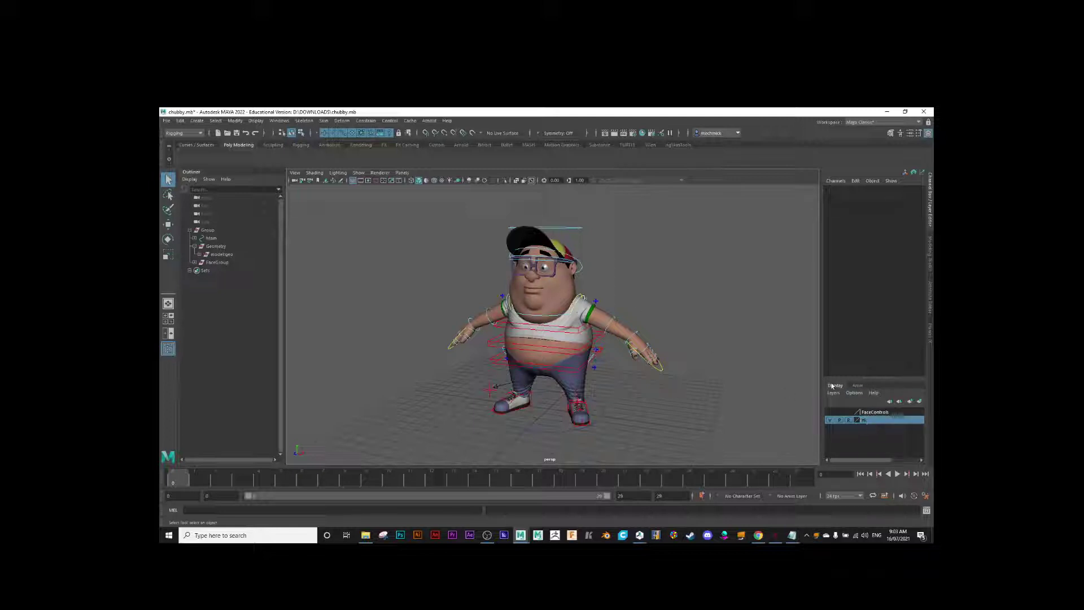
pyautogui.click(831, 421)
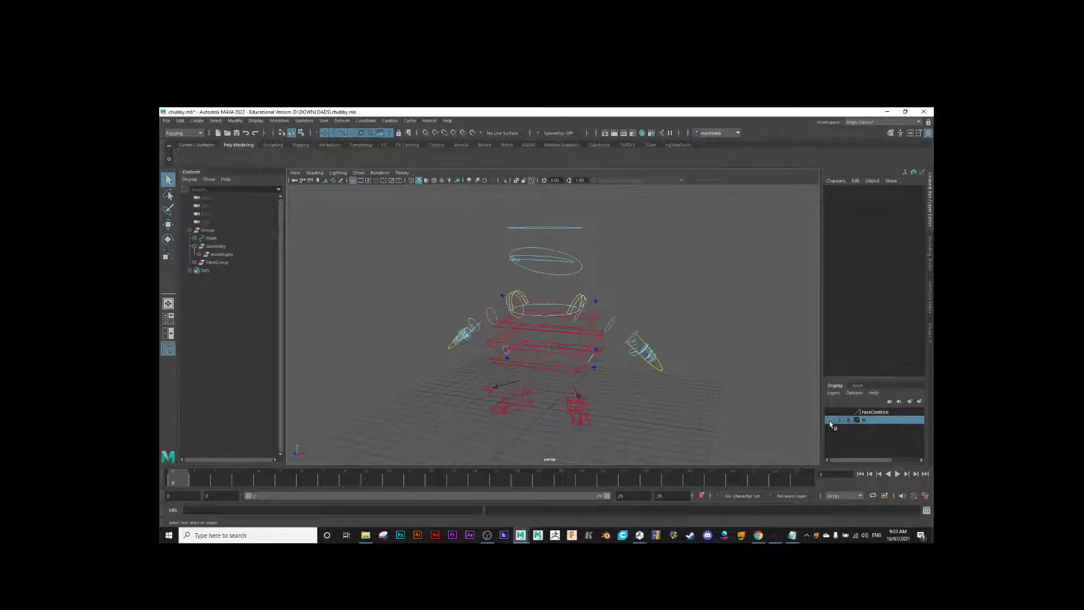
pyautogui.click(830, 421)
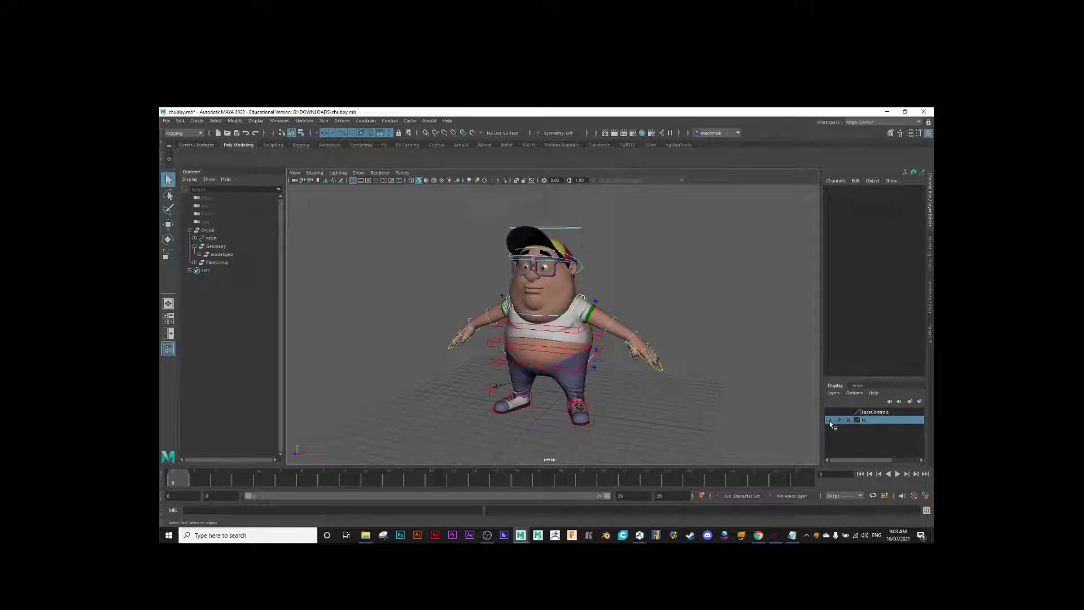
pyautogui.click(830, 420)
pyautogui.click(831, 421)
# Show FaceControls, select FaceGroup, then hide both the FaceControls and Hi layers.
pyautogui.click(831, 413)
pyautogui.scroll(3, 567, 328)
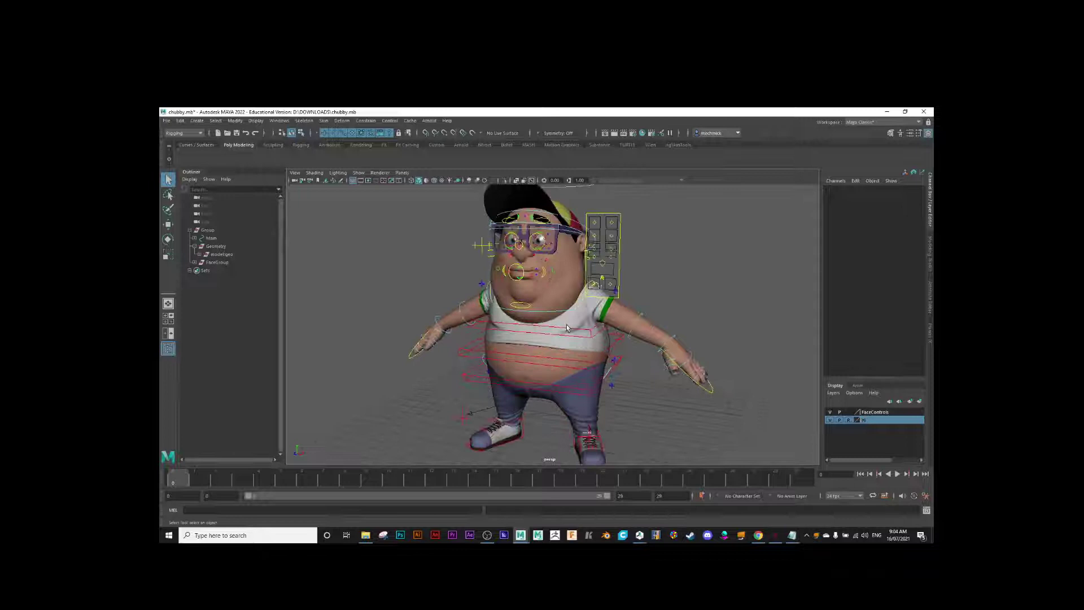
pyautogui.scroll(-2, 567, 328)
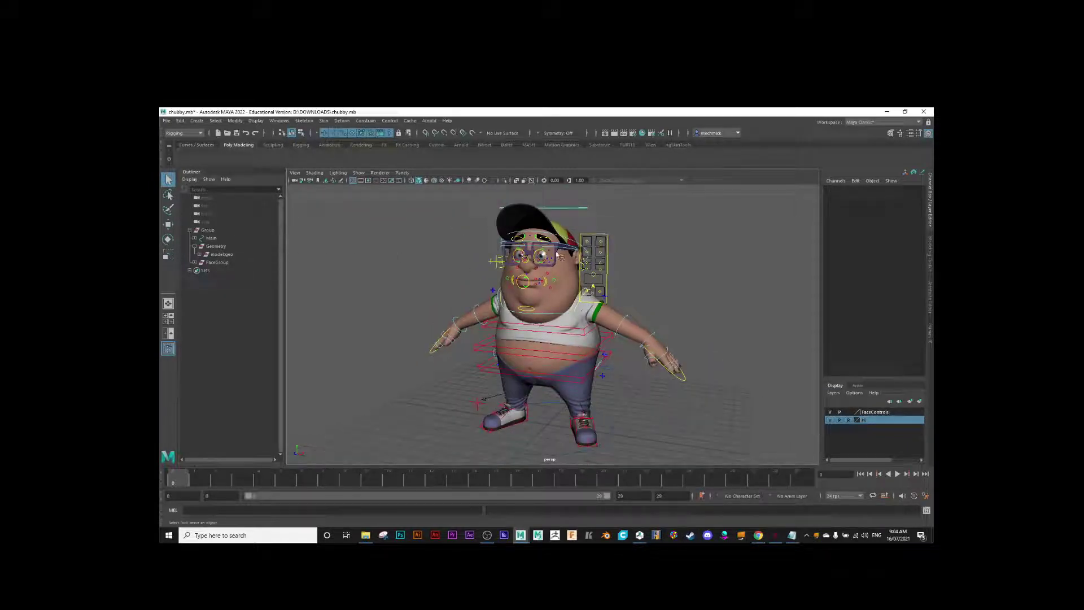
pyautogui.click(218, 263)
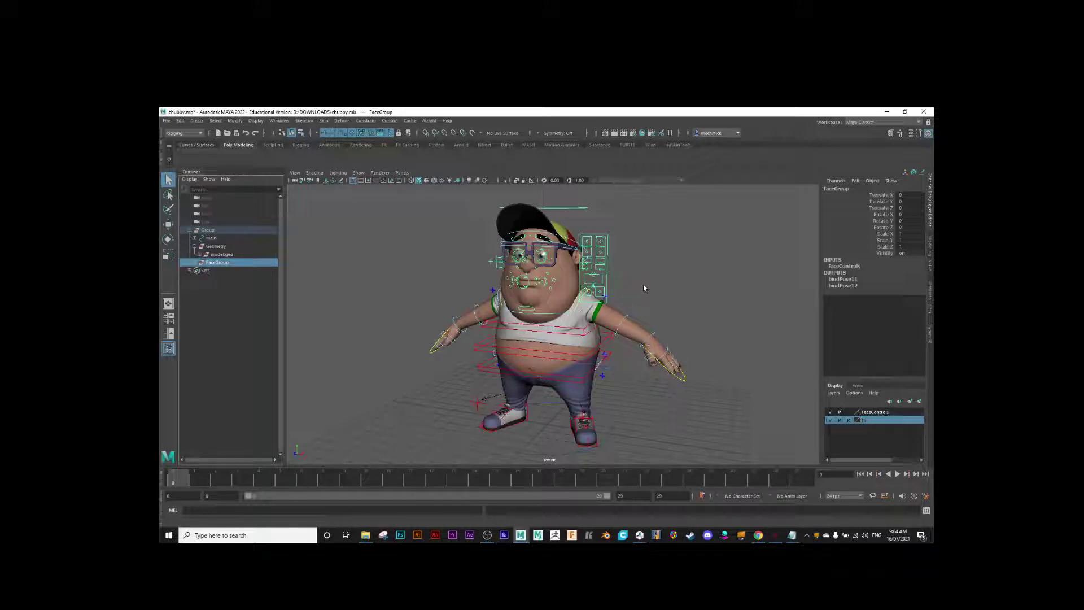
pyautogui.click(830, 412)
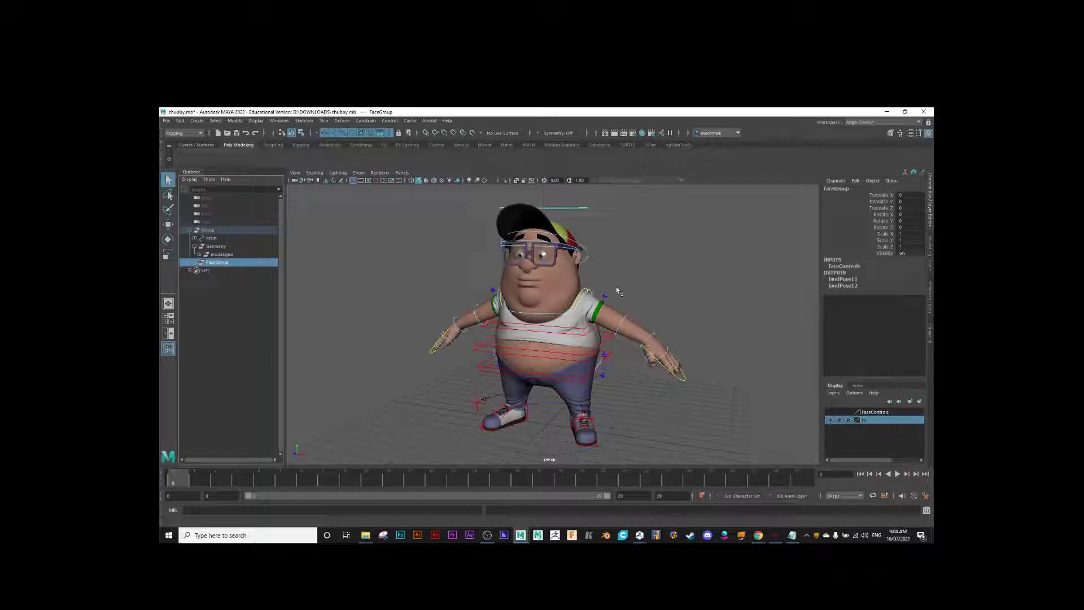
pyautogui.click(831, 420)
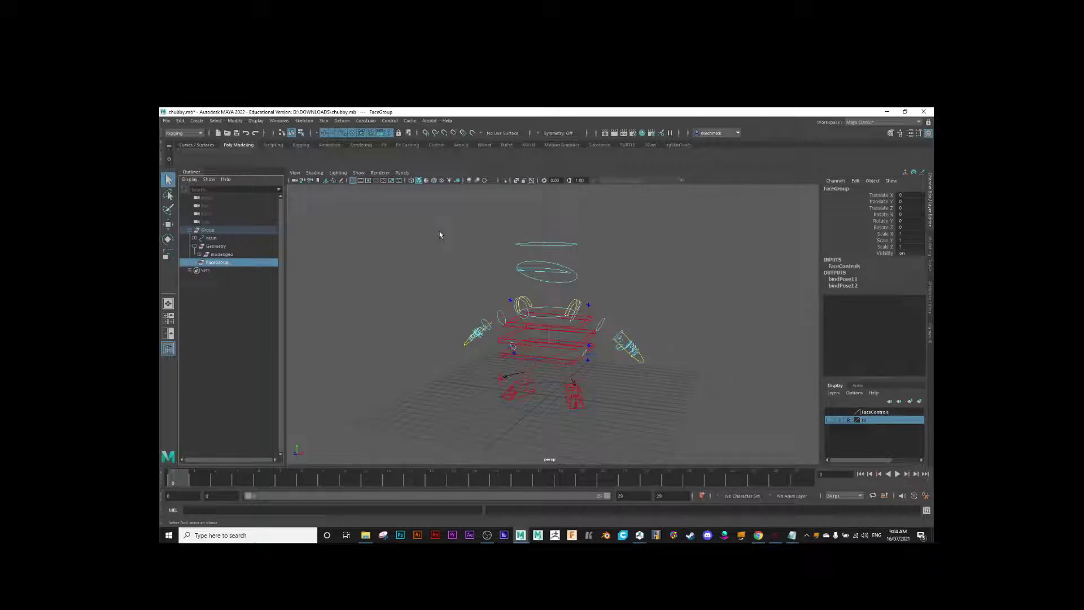
# Marquee-select all the body rig controls and bring up the Create Character Set options.
pyautogui.moveTo(435, 232); pyautogui.dragTo(662, 422)
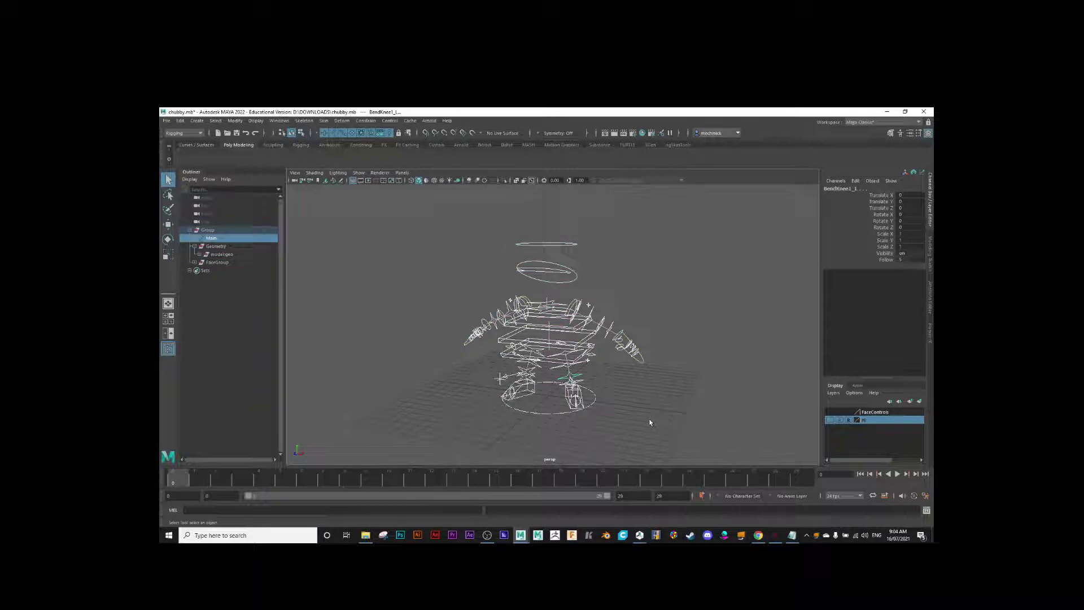
pyautogui.click(389, 121)
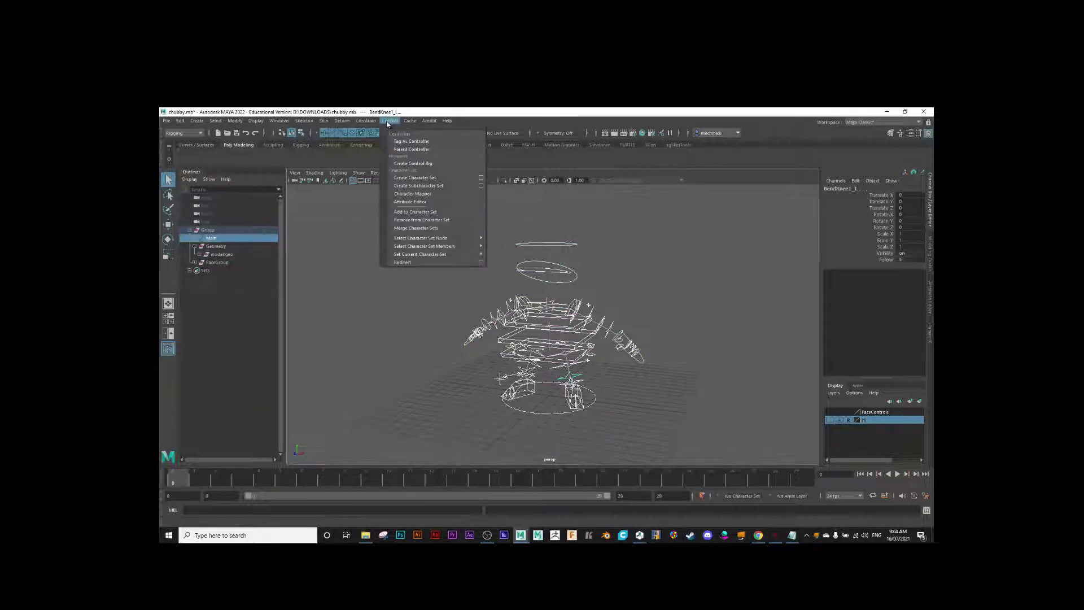
pyautogui.click(481, 177)
pyautogui.moveTo(709, 111); pyautogui.dragTo(444, 189)
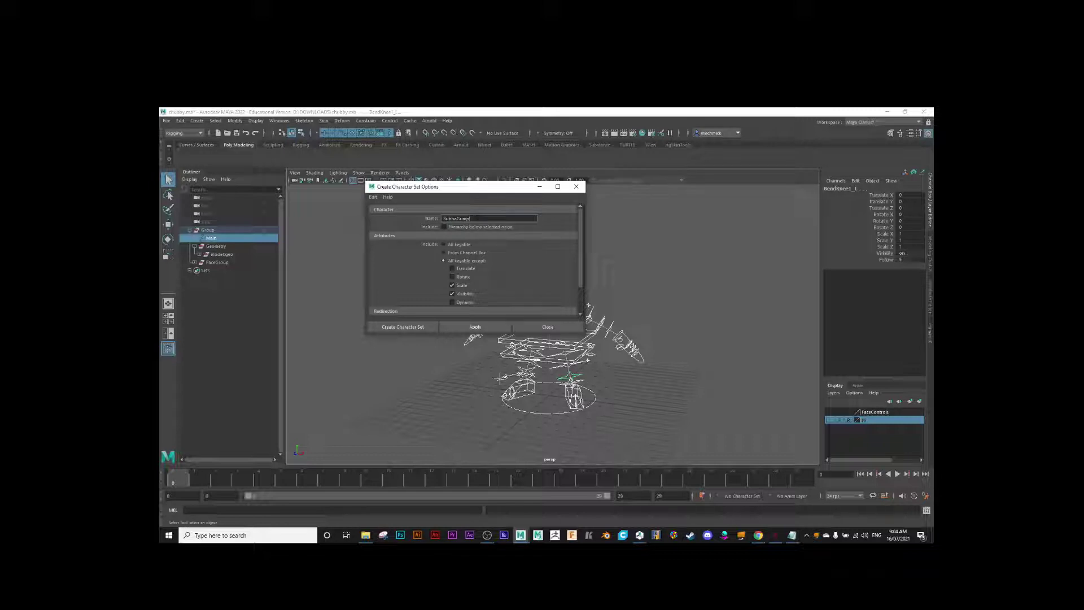
# Name the character set BubbaMain and create it, then play back and return to frame 0.
pyautogui.press('BackSpace')
pyautogui.press('BackSpace')
pyautogui.write('Hi')
pyautogui.scroll(-1, 513, 291)
pyautogui.scroll(1, 512, 291)
pyautogui.scroll(-1, 523, 276)
pyautogui.scroll(1, 508, 263)
pyautogui.scroll(-1, 511, 277)
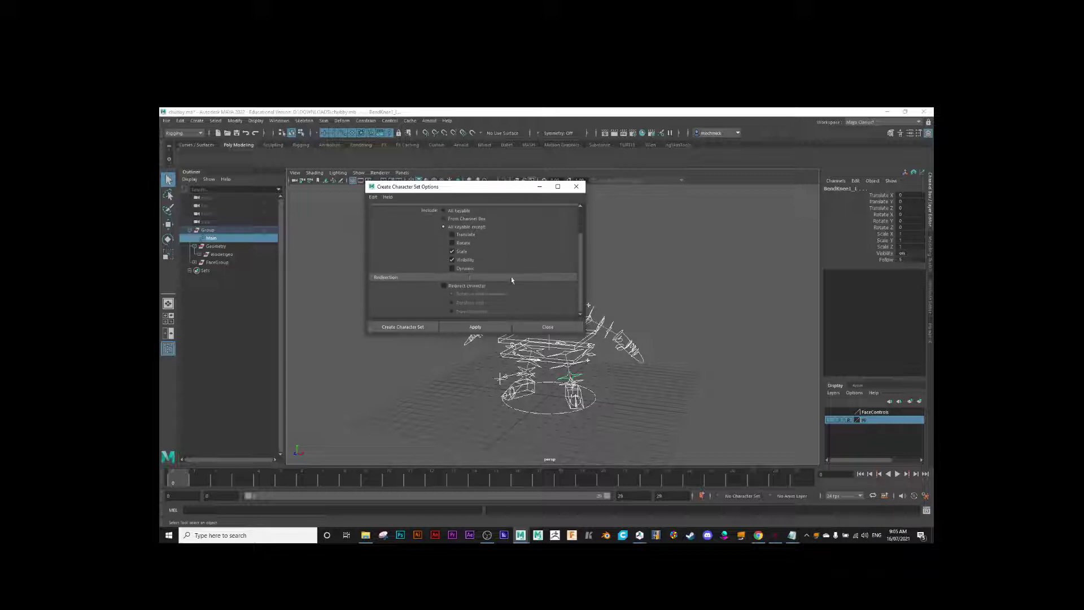
pyautogui.click(388, 327)
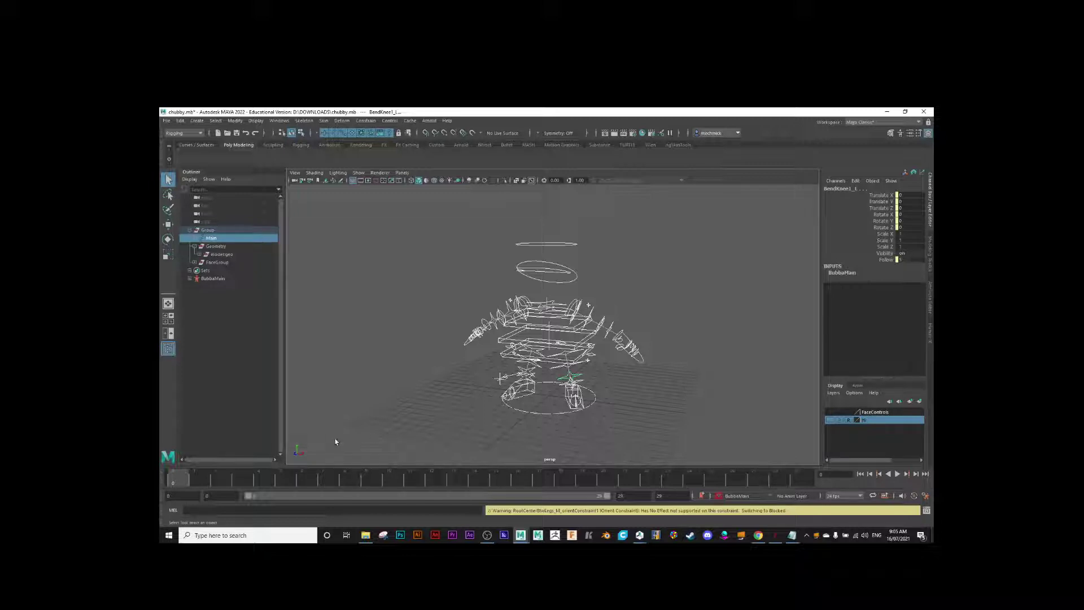
pyautogui.hotkey('alt', 'v')
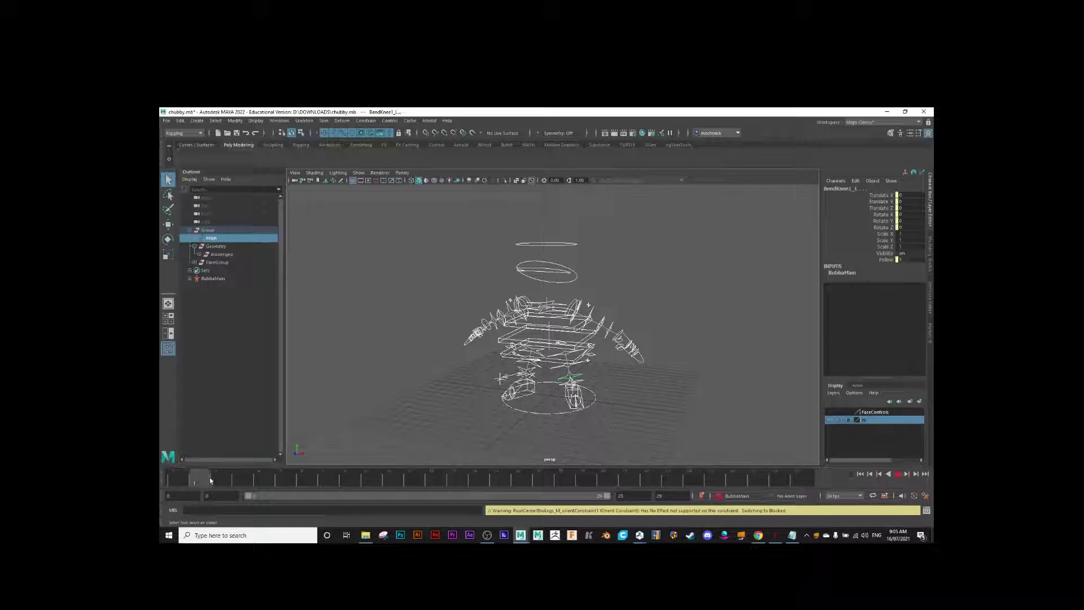
pyautogui.moveTo(310, 483); pyautogui.dragTo(172, 481)
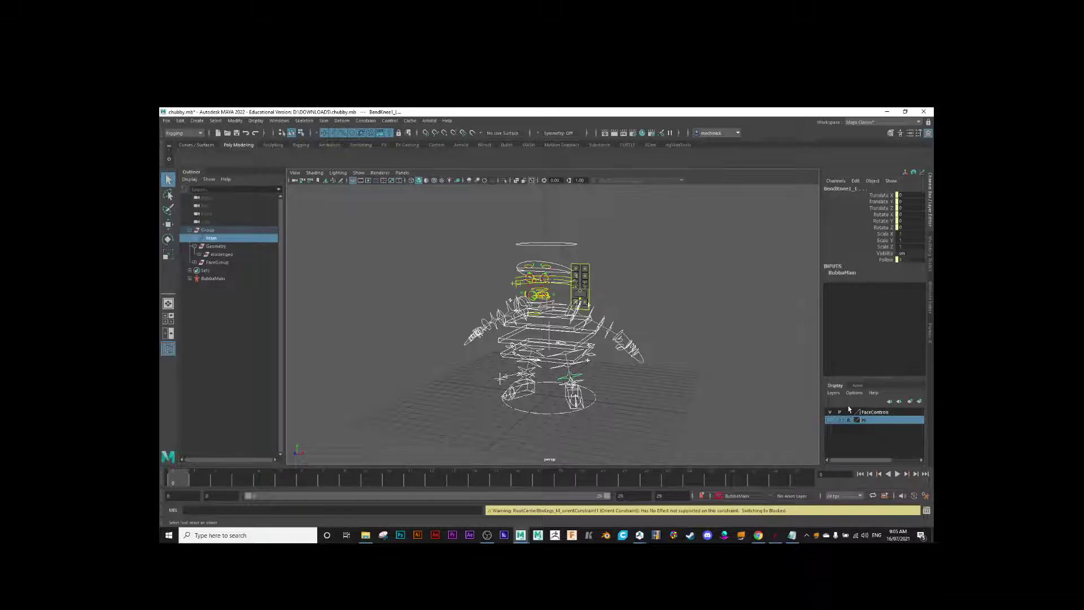
# Hide the face controls and make the Hi layer visible to show the body mesh.
pyautogui.click(830, 413)
pyautogui.click(830, 420)
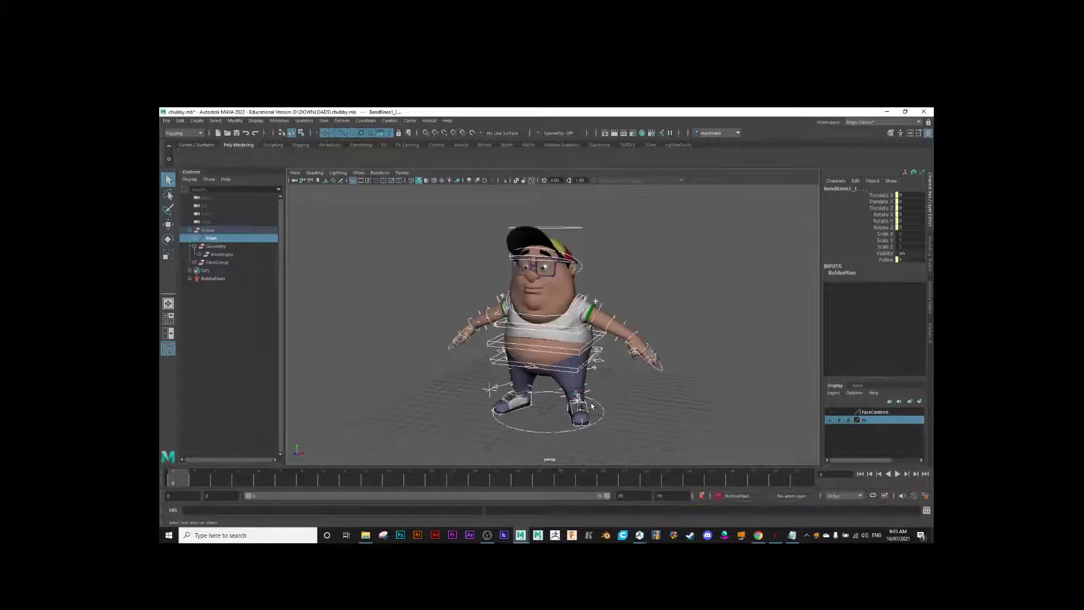
pyautogui.click(681, 403)
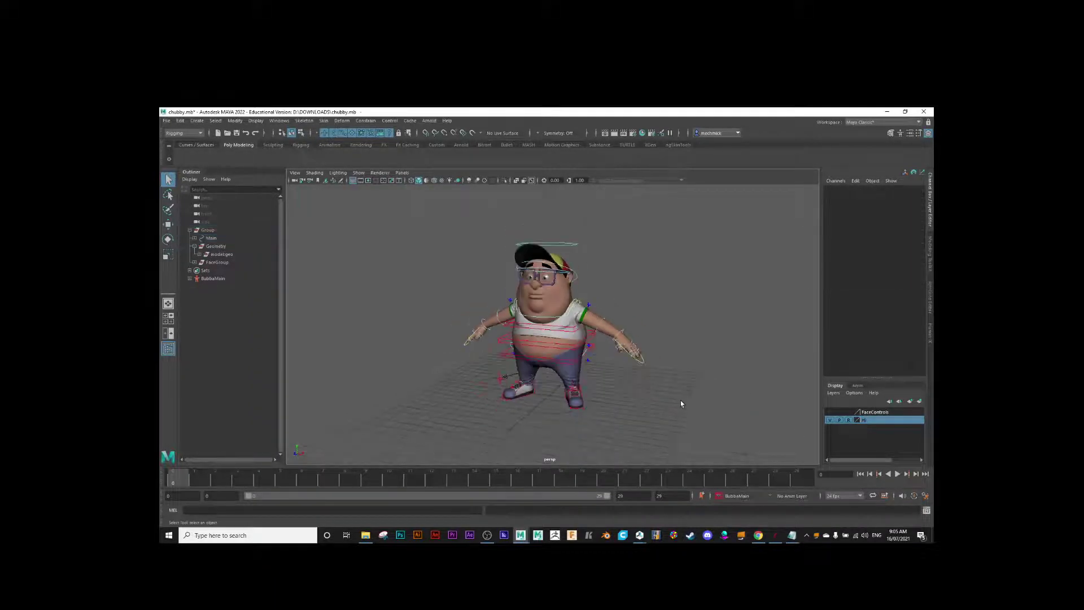
# Select the right foot's IKLeg control and orbit around the legs and torso.
pyautogui.click(571, 403)
pyautogui.click(523, 398)
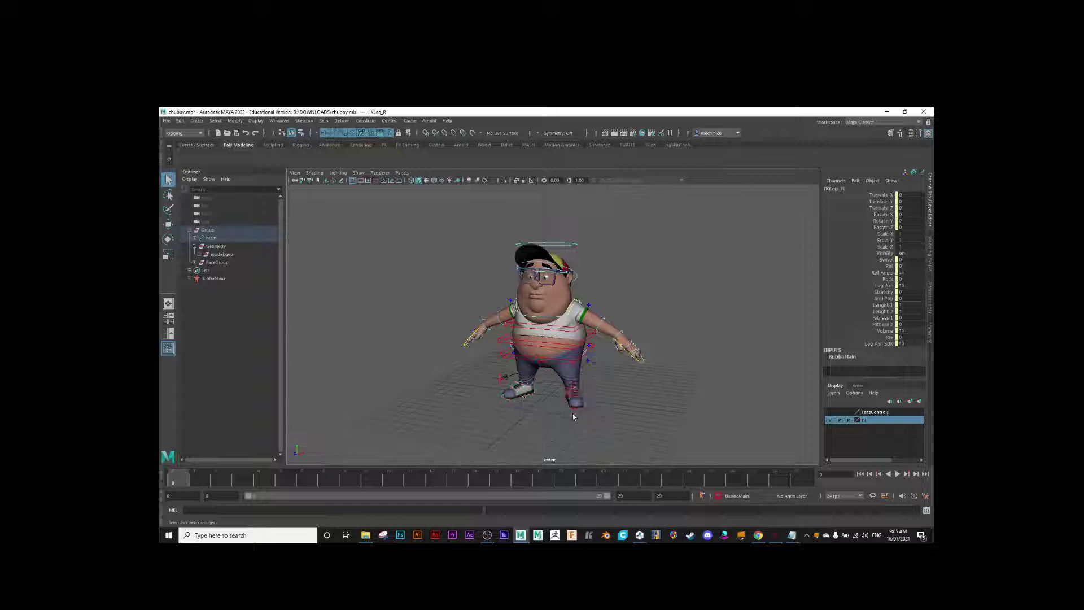
pyautogui.scroll(2, 619, 348)
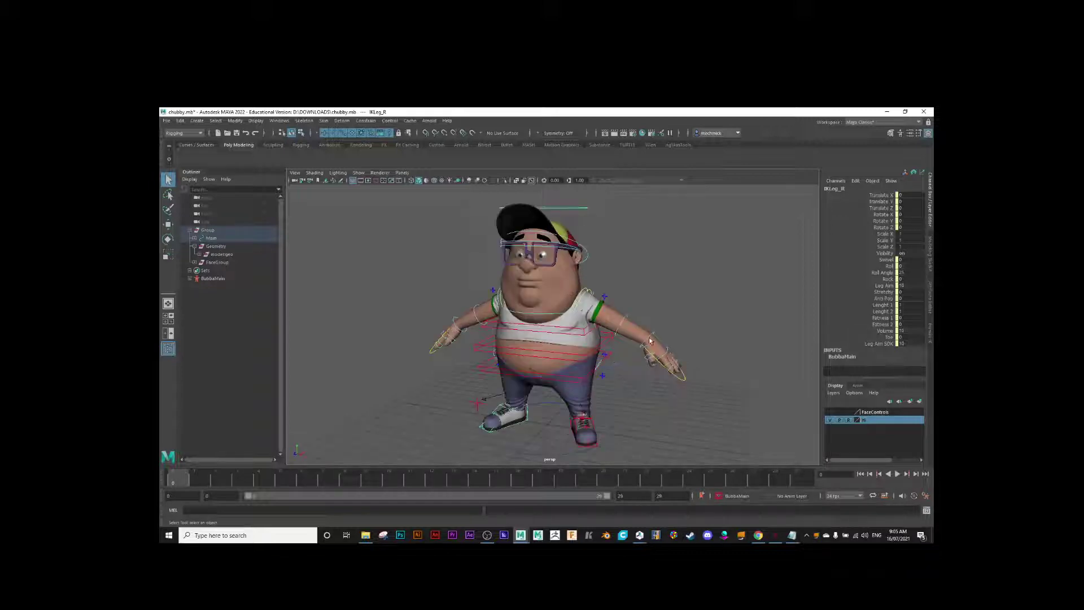
pyautogui.keyDown('alt'); pyautogui.moveTo(591, 370); pyautogui.dragTo(594, 364); pyautogui.keyUp('alt')
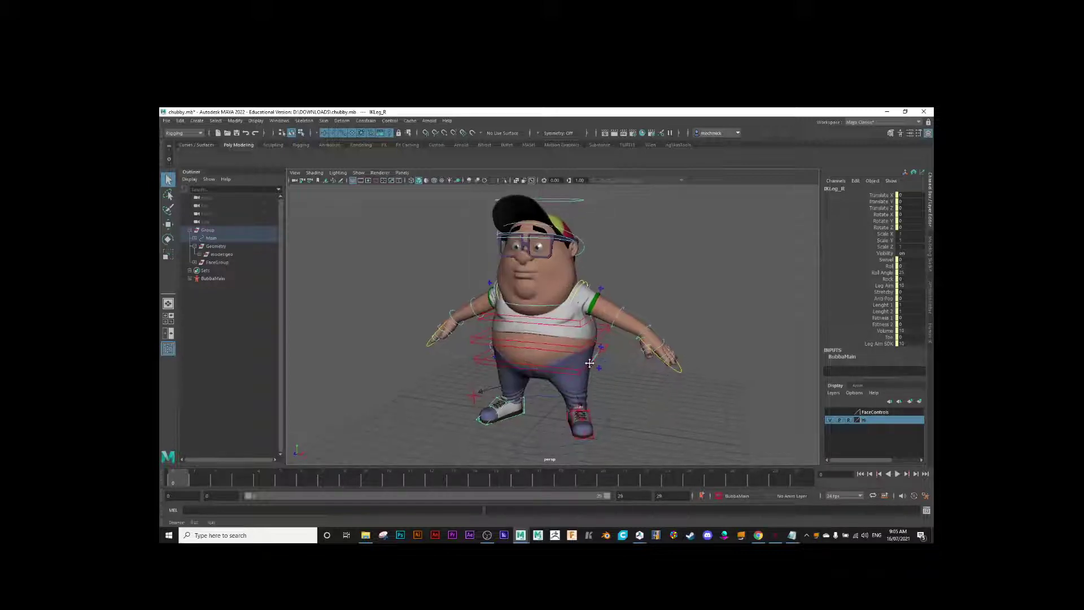
pyautogui.keyDown('alt'); pyautogui.moveTo(594, 364); pyautogui.dragTo(559, 303, button='middle'); pyautogui.keyUp('alt')
pyautogui.keyDown('alt'); pyautogui.moveTo(559, 304); pyautogui.dragTo(634, 346, button='right'); pyautogui.keyUp('alt')
pyautogui.keyDown('alt'); pyautogui.moveTo(634, 346); pyautogui.dragTo(572, 365); pyautogui.keyUp('alt')
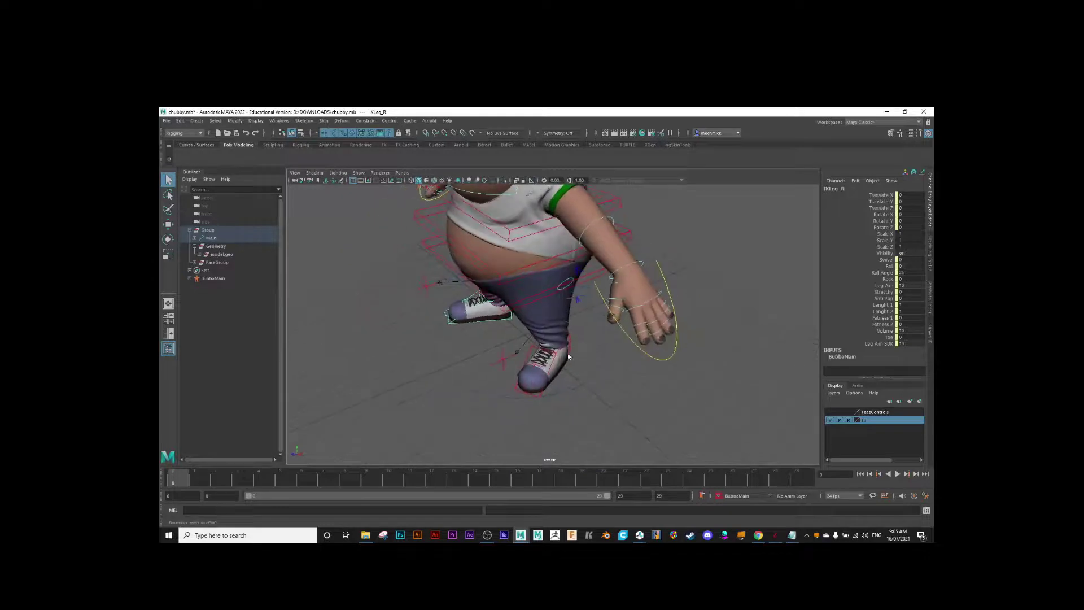
pyautogui.keyDown('alt'); pyautogui.moveTo(572, 365); pyautogui.dragTo(659, 393, button='right'); pyautogui.keyUp('alt')
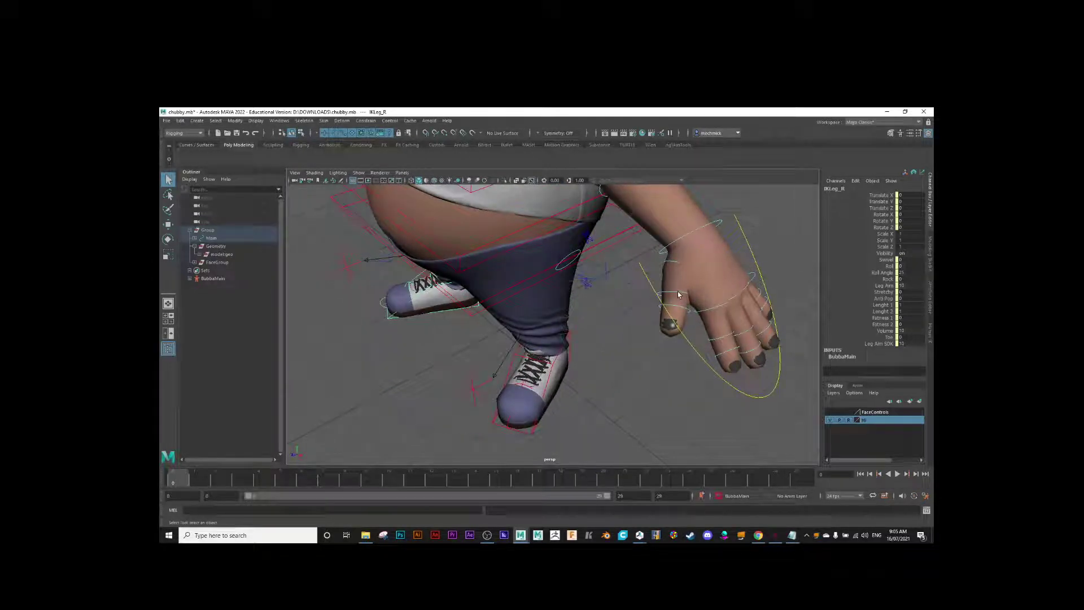
pyautogui.keyDown('alt'); pyautogui.moveTo(677, 293); pyautogui.dragTo(600, 373, button='right'); pyautogui.keyUp('alt')
pyautogui.keyDown('alt'); pyautogui.moveTo(600, 373); pyautogui.dragTo(614, 334); pyautogui.keyUp('alt')
pyautogui.keyDown('alt'); pyautogui.moveTo(614, 335); pyautogui.dragTo(607, 355, button='middle'); pyautogui.keyUp('alt')
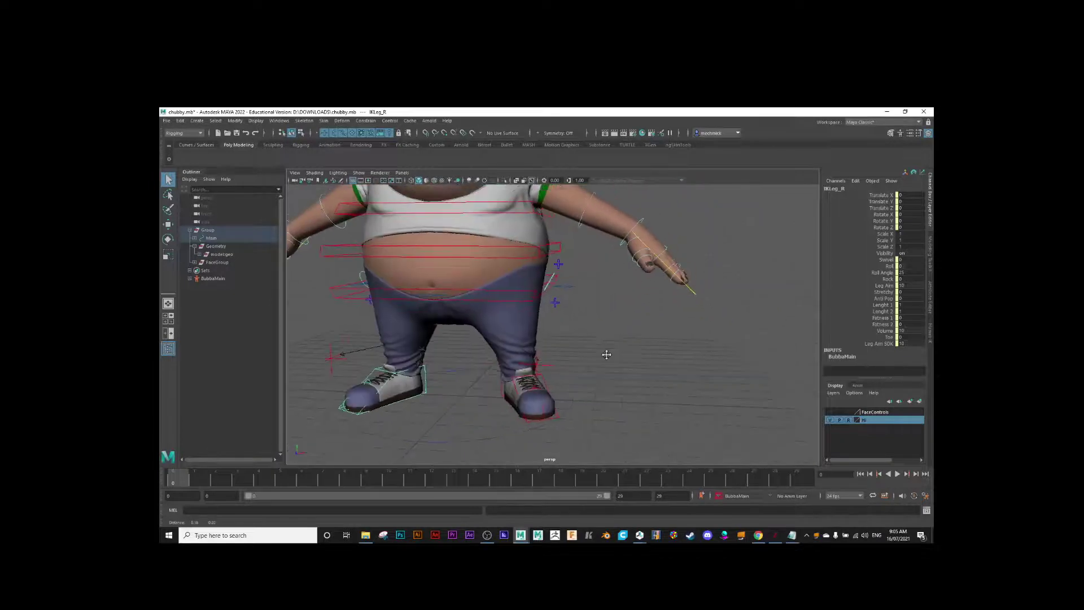
pyautogui.keyDown('alt'); pyautogui.moveTo(607, 355); pyautogui.dragTo(561, 380); pyautogui.keyUp('alt')
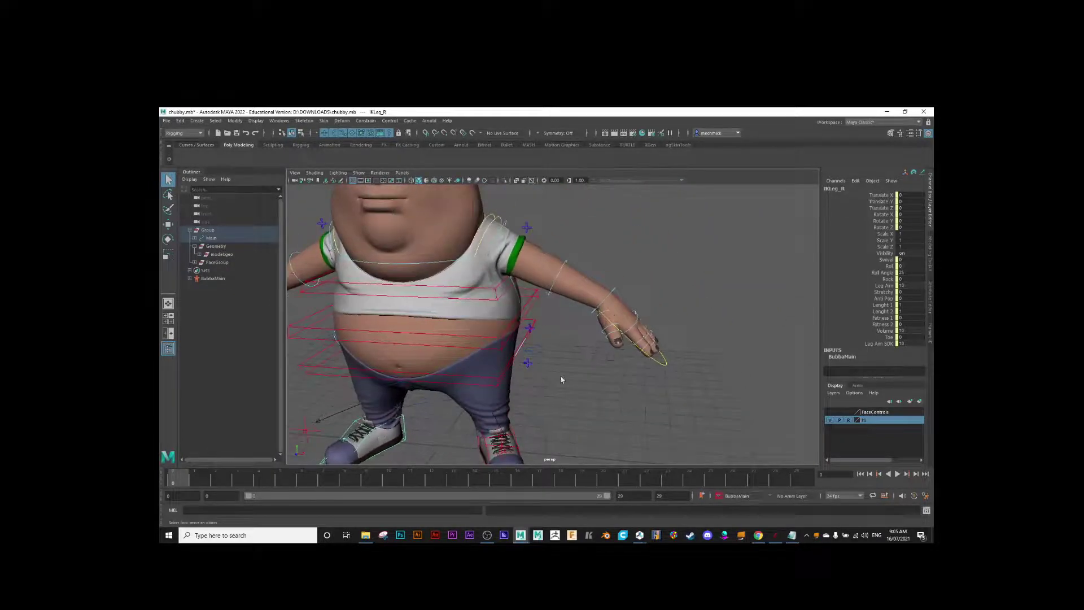
# Test-move the FKWrist_L control, undo the move, then select FKElbow_L.
pyautogui.click(613, 295)
pyautogui.keyDown('alt'); pyautogui.moveTo(613, 295); pyautogui.dragTo(592, 390); pyautogui.keyUp('alt')
pyautogui.press('w')
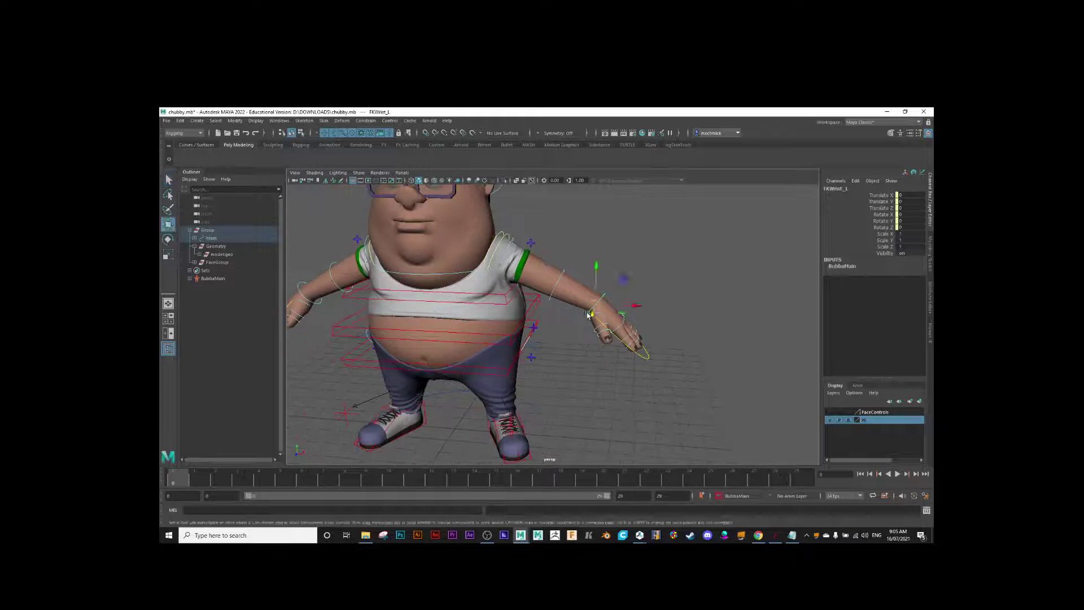
pyautogui.moveTo(592, 311); pyautogui.dragTo(626, 306)
pyautogui.hotkey('ctrl', 'z')
pyautogui.click(633, 306)
# Switch the left arm to IK via FKIKArm_L's FKIKBlend, then test-move and undo its IK hand.
pyautogui.hotkey('ctrl', 'z')
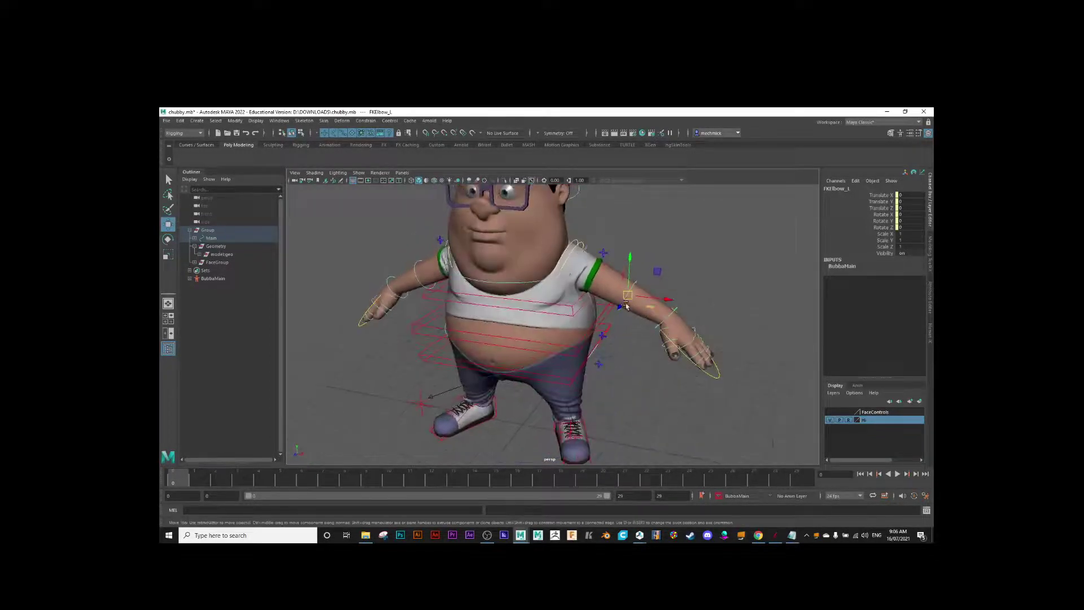
pyautogui.click(604, 253)
pyautogui.keyDown('alt'); pyautogui.moveTo(582, 323); pyautogui.dragTo(568, 331, button='middle'); pyautogui.keyUp('alt')
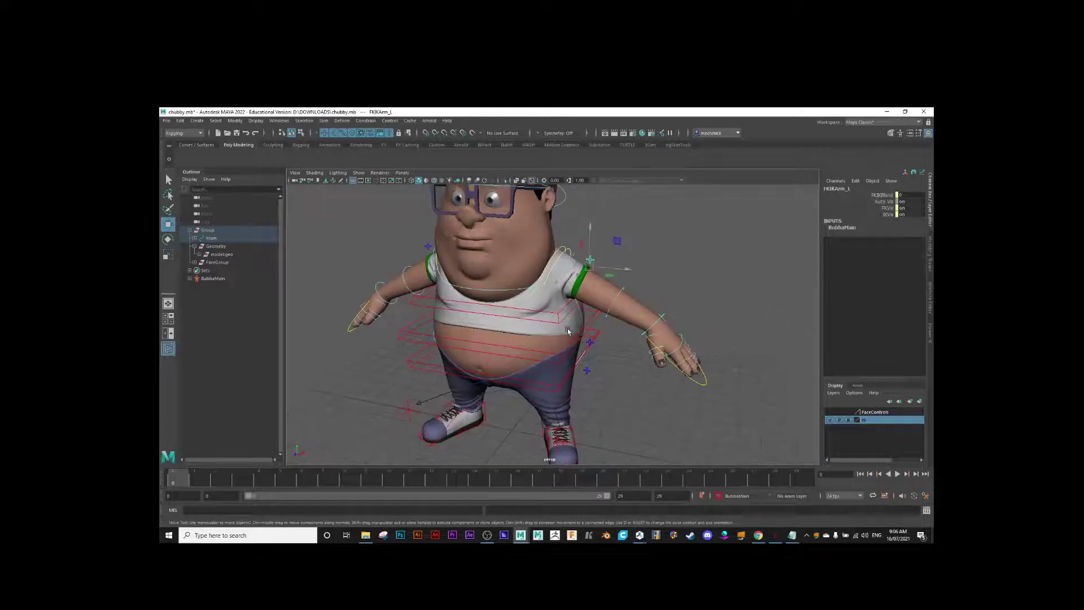
pyautogui.click(884, 195)
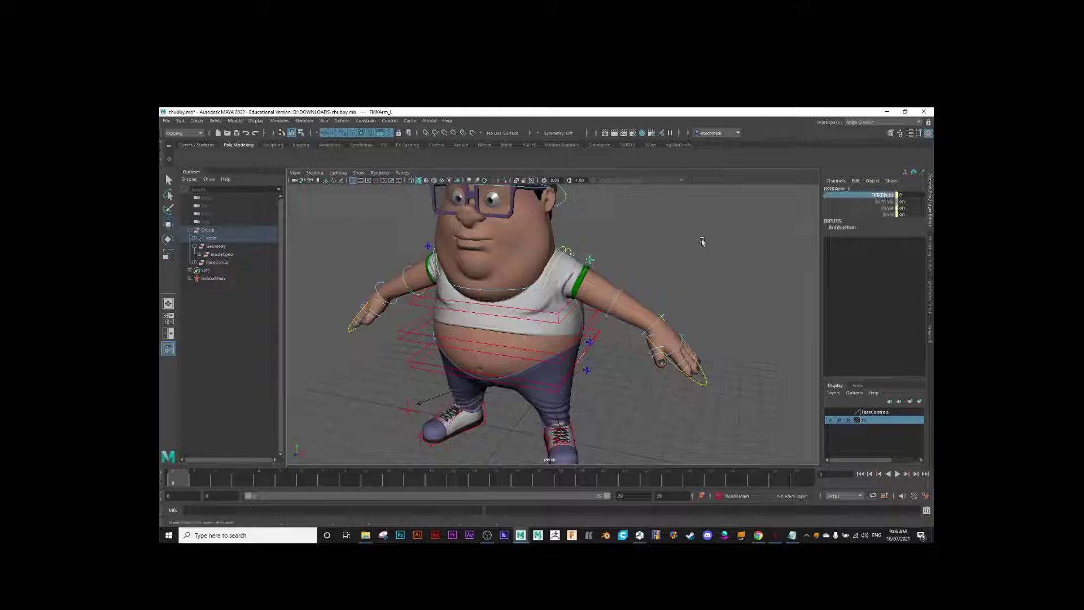
pyautogui.moveTo(712, 240); pyautogui.dragTo(745, 248, button='middle')
pyautogui.click(670, 313)
pyautogui.press('w')
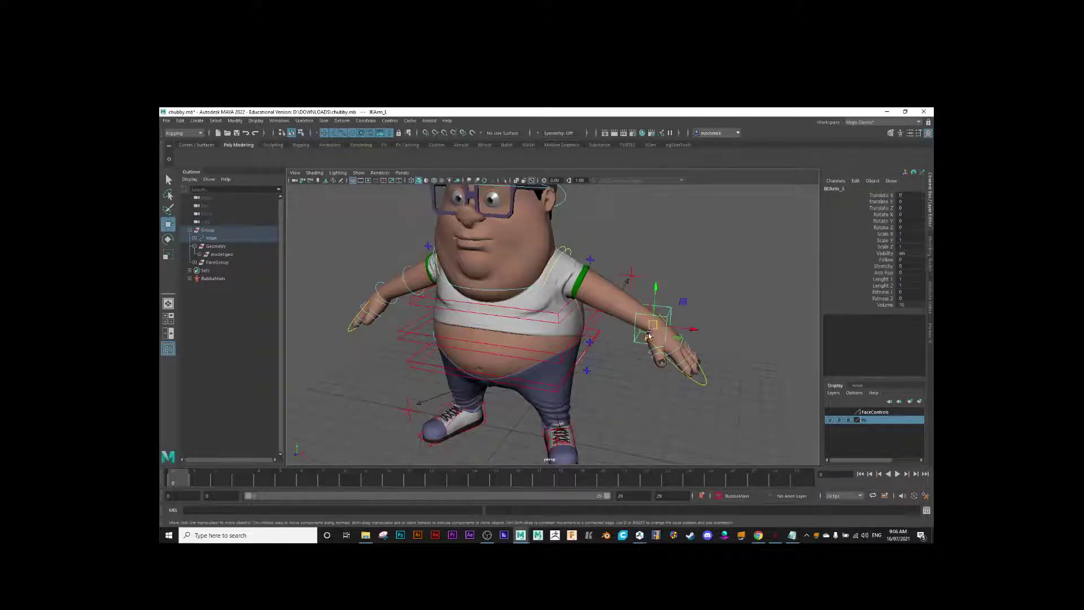
pyautogui.moveTo(647, 340)
pyautogui.mouseDown()
pyautogui.moveTo(639, 357)
pyautogui.moveTo(627, 302)
pyautogui.moveTo(617, 326)
pyautogui.moveTo(648, 320)
pyautogui.mouseUp()
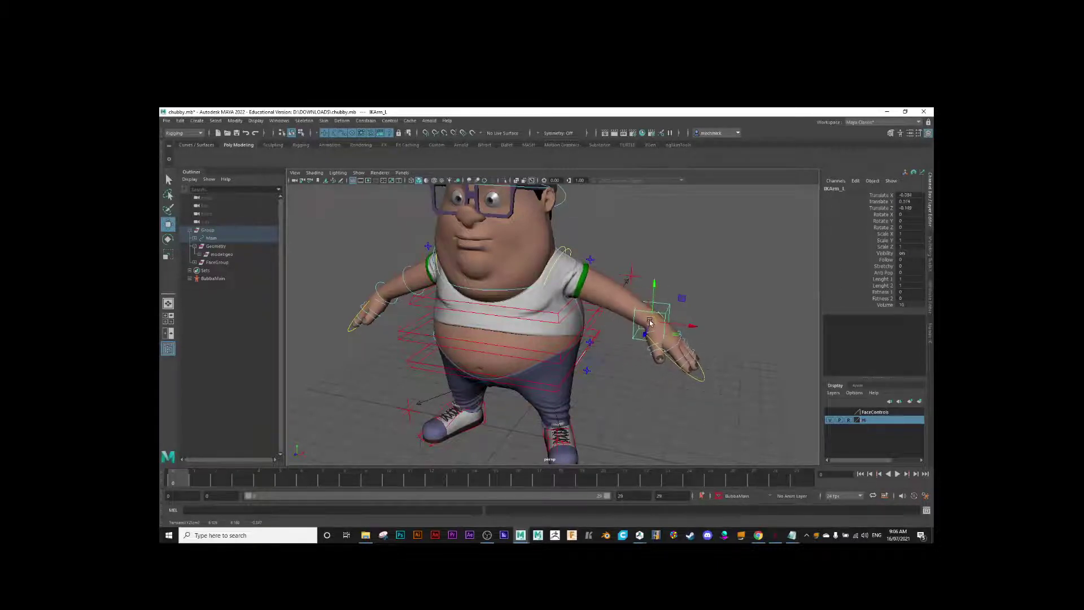
pyautogui.hotkey('ctrl', 'z')
# Set FKIKArm_R's FKIKBlend to 10 to switch the right arm to IK.
pyautogui.keyDown('alt'); pyautogui.moveTo(535, 340); pyautogui.dragTo(598, 343, button='middle'); pyautogui.keyUp('alt')
pyautogui.keyDown('alt'); pyautogui.moveTo(598, 342); pyautogui.dragTo(539, 276); pyautogui.keyUp('alt')
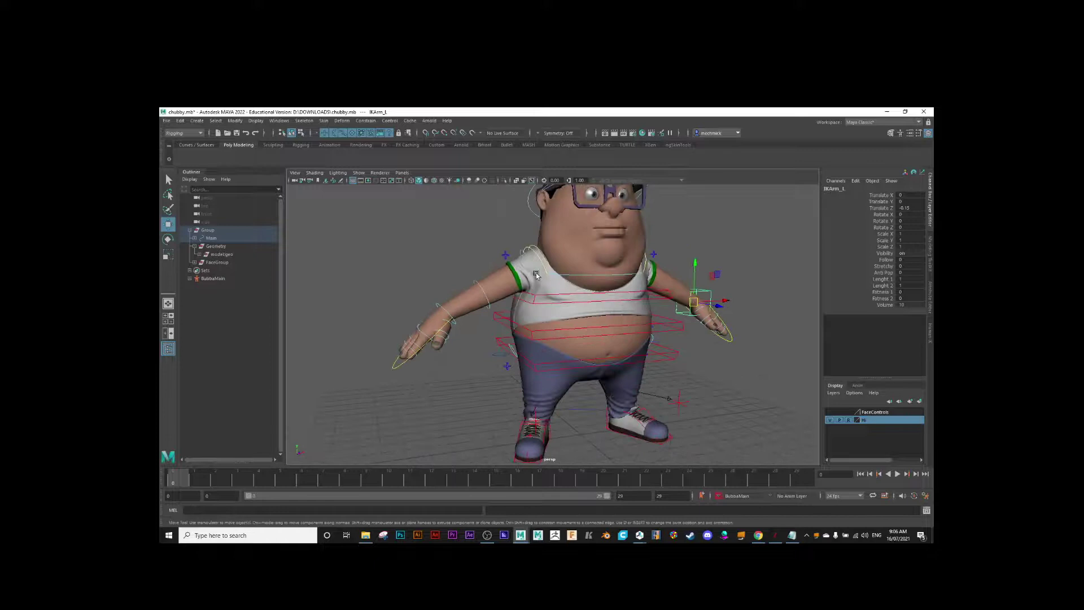
pyautogui.click(525, 258)
pyautogui.click(884, 195)
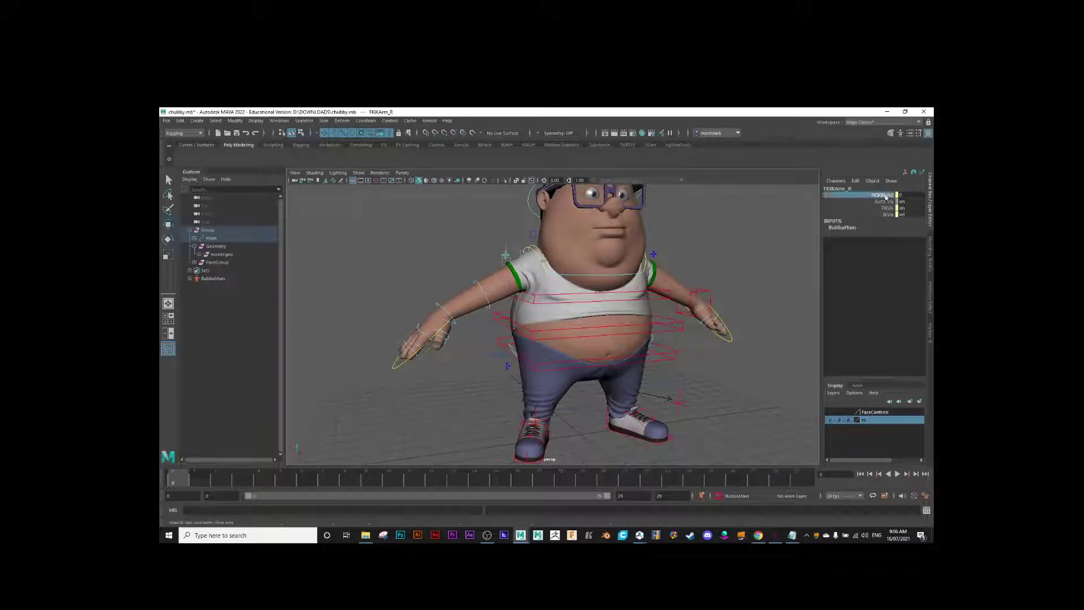
pyautogui.moveTo(734, 227); pyautogui.dragTo(821, 232, button='middle')
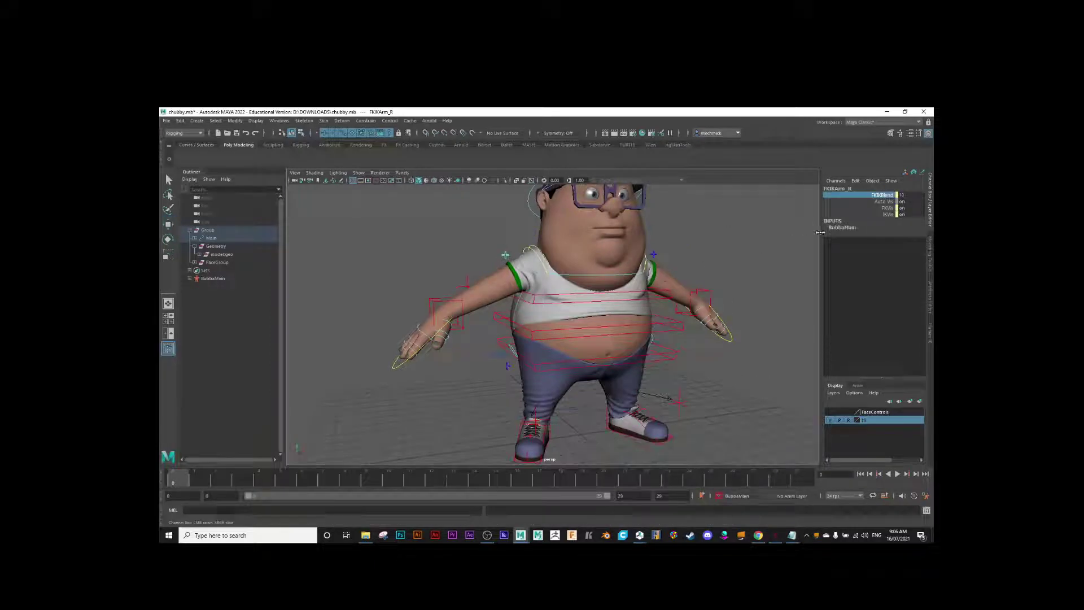
# Select IKArm_R, IKArm_L, IKLeg_R, IKLeg_L and FKHead_M together.
pyautogui.click(430, 303)
pyautogui.press('w')
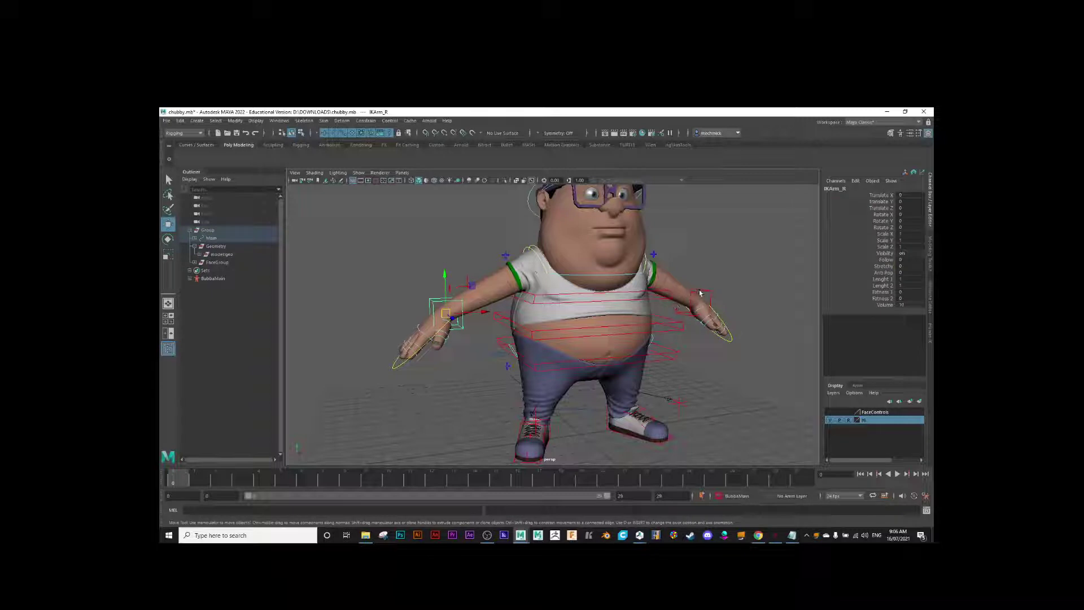
pyautogui.click(699, 291)
pyautogui.click(515, 459)
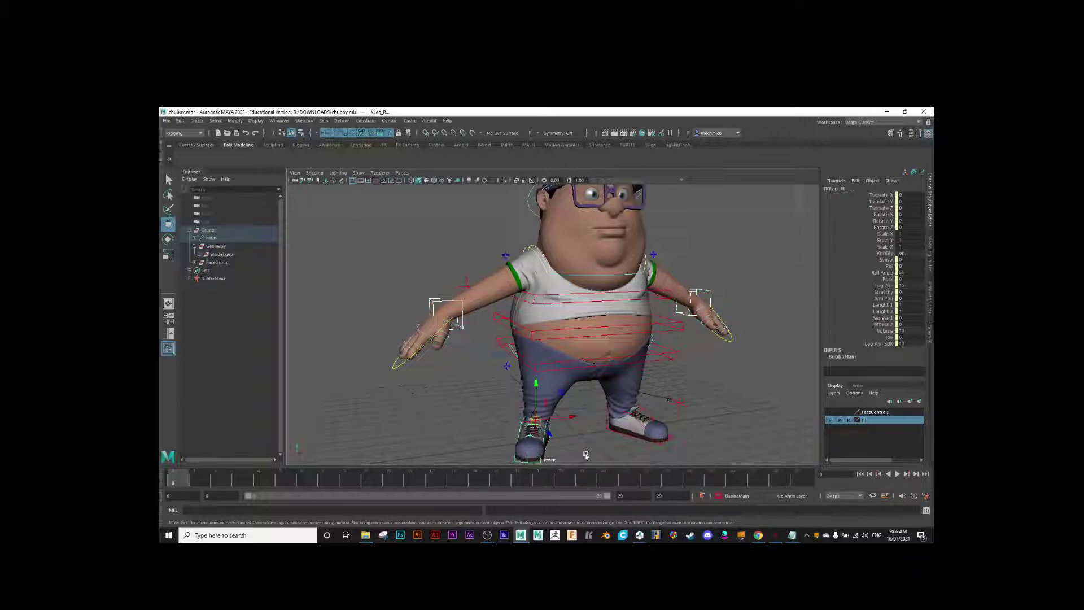
pyautogui.click(617, 434)
pyautogui.scroll(-3, 610, 435)
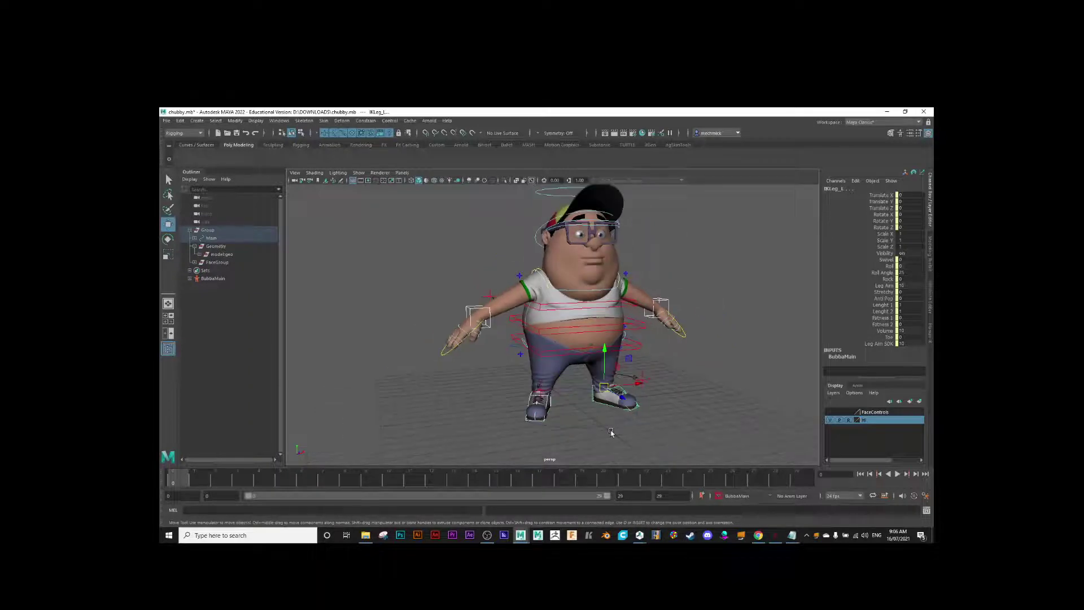
pyautogui.keyDown('alt'); pyautogui.moveTo(604, 403); pyautogui.dragTo(527, 378); pyautogui.keyUp('alt')
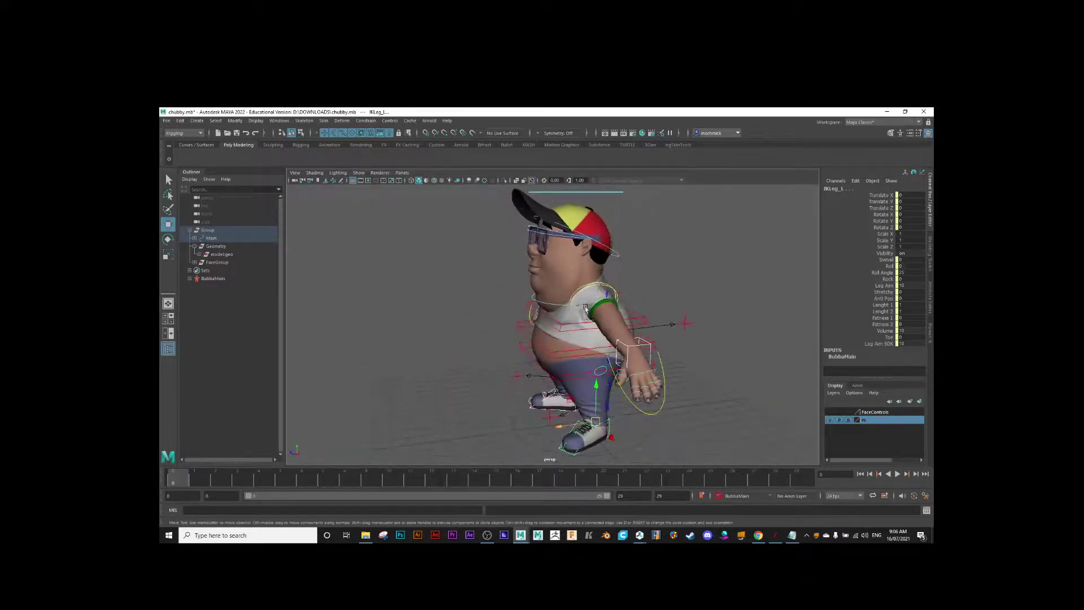
pyautogui.click(618, 254)
pyautogui.keyDown('alt'); pyautogui.moveTo(497, 343); pyautogui.dragTo(509, 319); pyautogui.keyUp('alt')
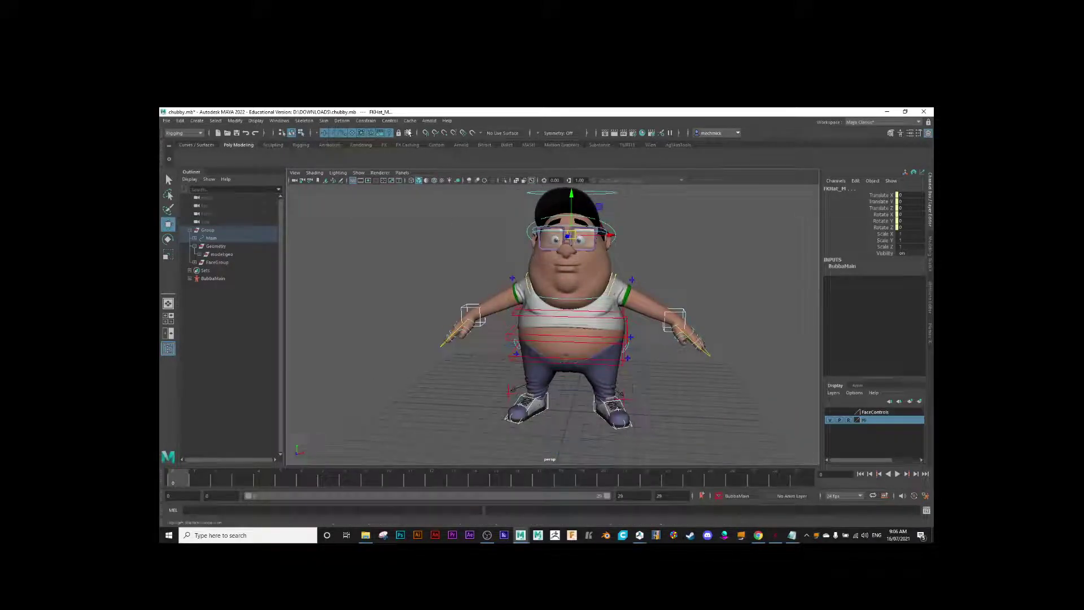
pyautogui.click(390, 121)
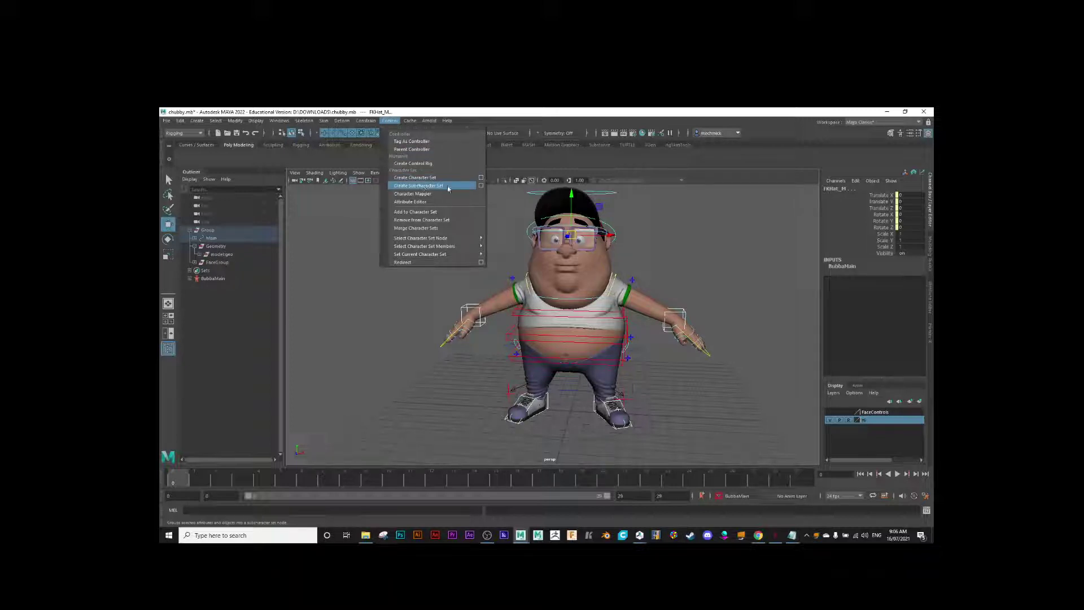
# Create the bubba_IK_set subcharacter set from the selected controls, then deselect everything.
pyautogui.click(482, 186)
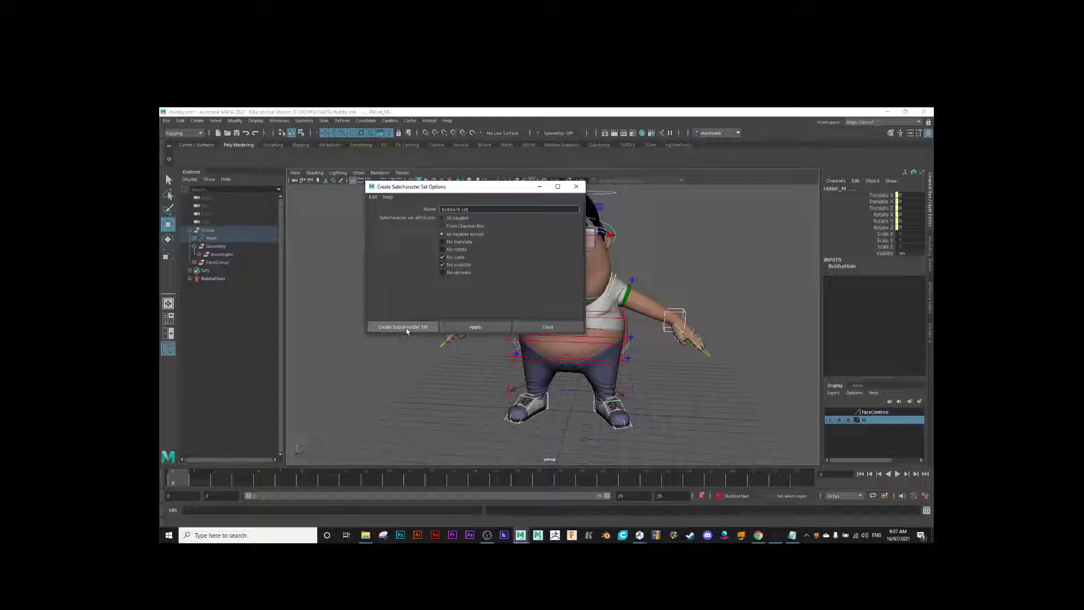
pyautogui.click(404, 327)
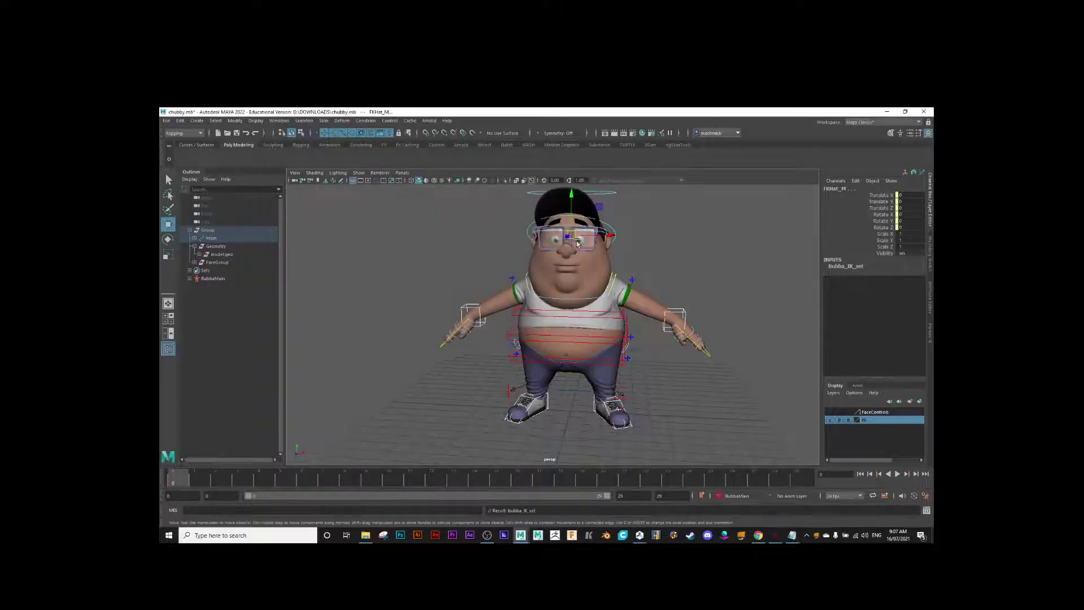
pyautogui.click(720, 281)
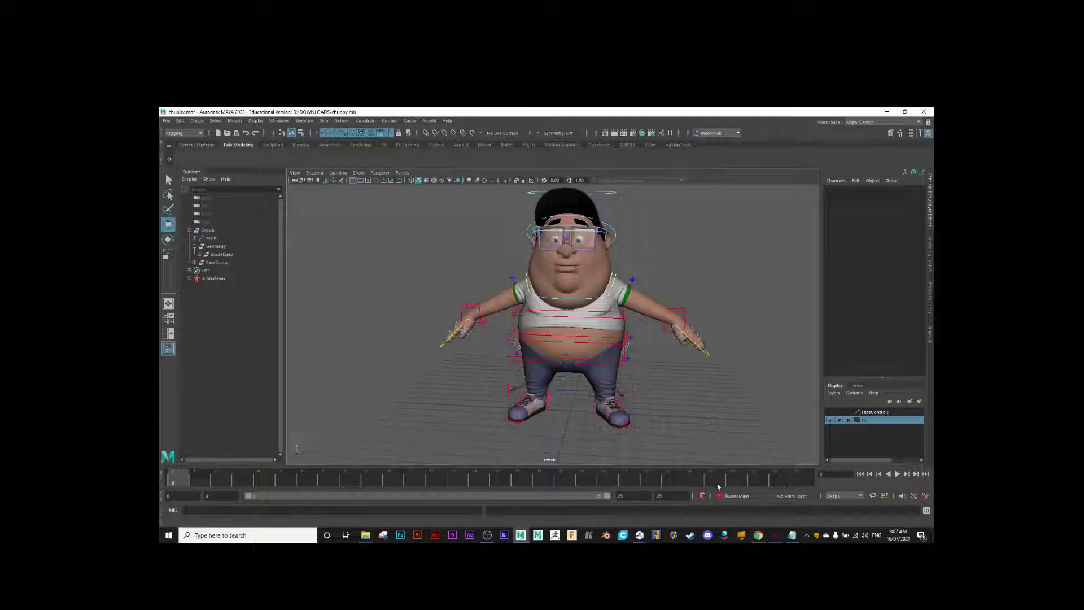
# Make bubba_IK_set current briefly, then set BubbaMain as the current character set.
pyautogui.click(728, 497)
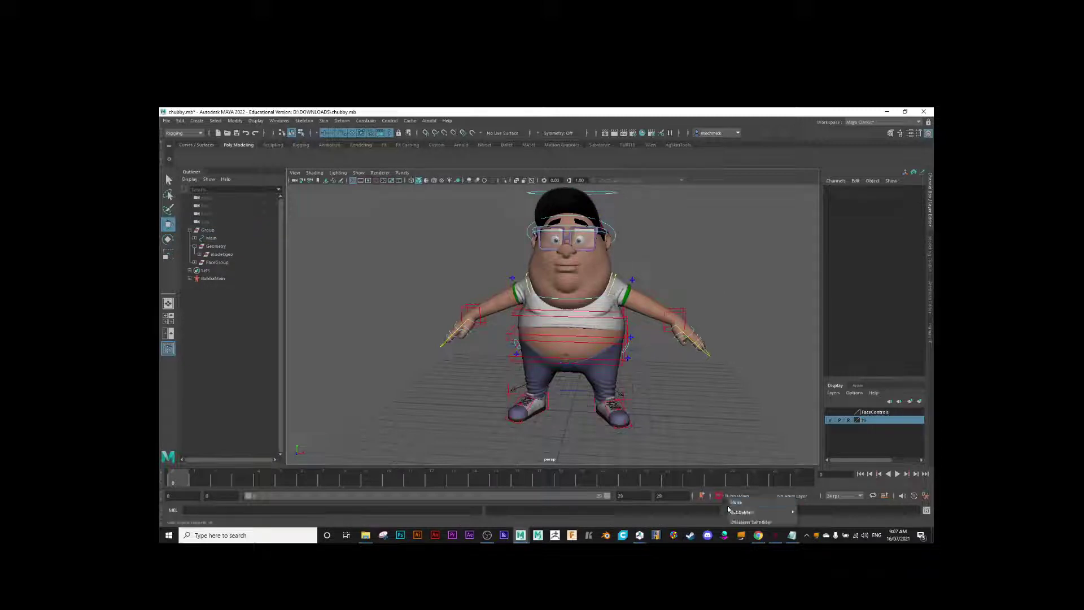
pyautogui.moveTo(752, 513)
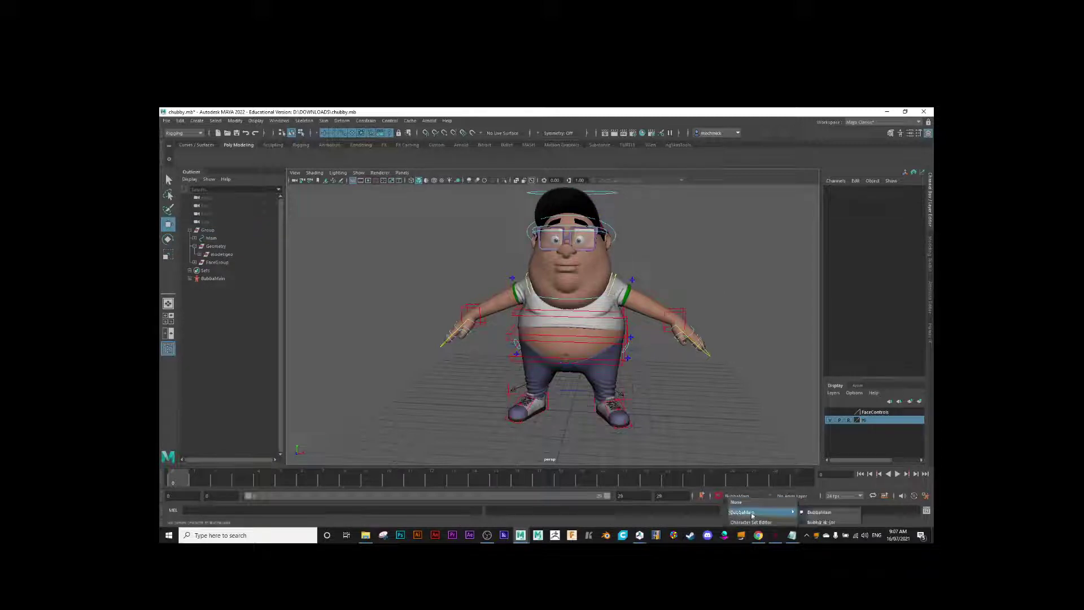
pyautogui.click(816, 523)
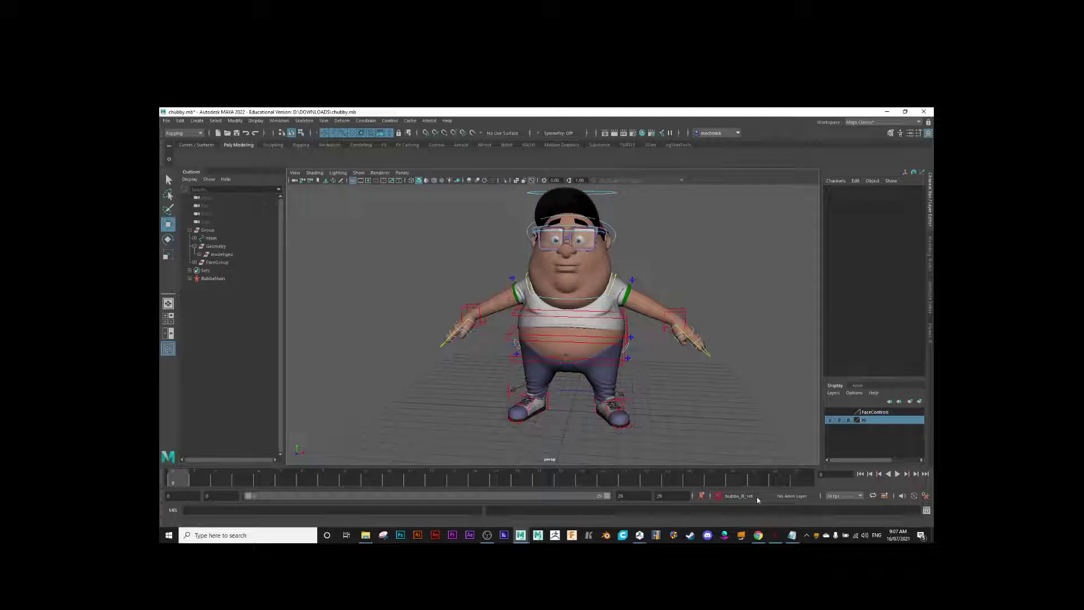
pyautogui.click(718, 496)
pyautogui.moveTo(748, 511)
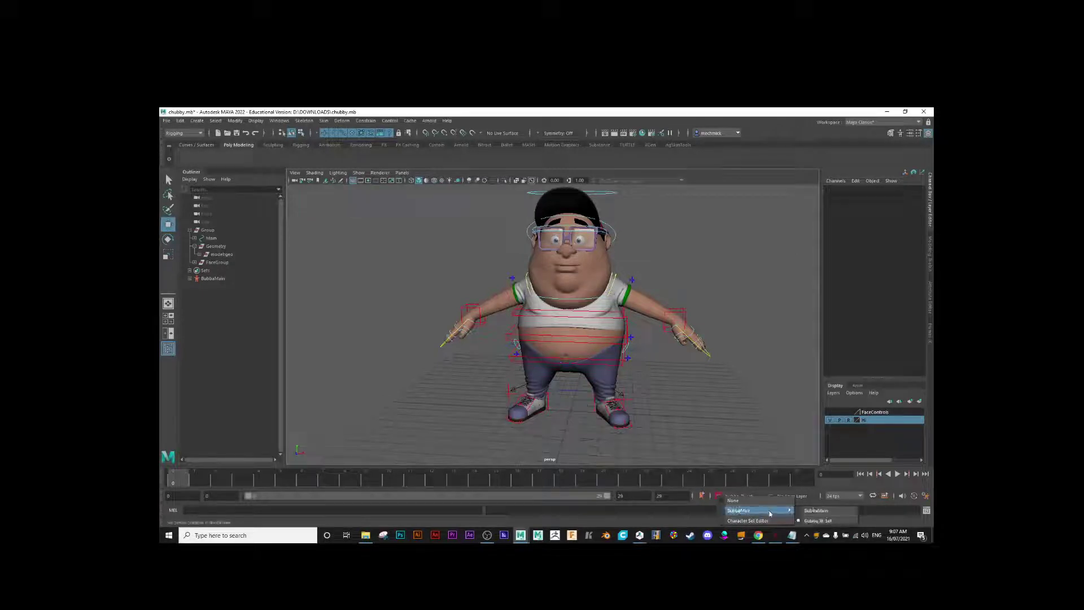
pyautogui.click(829, 511)
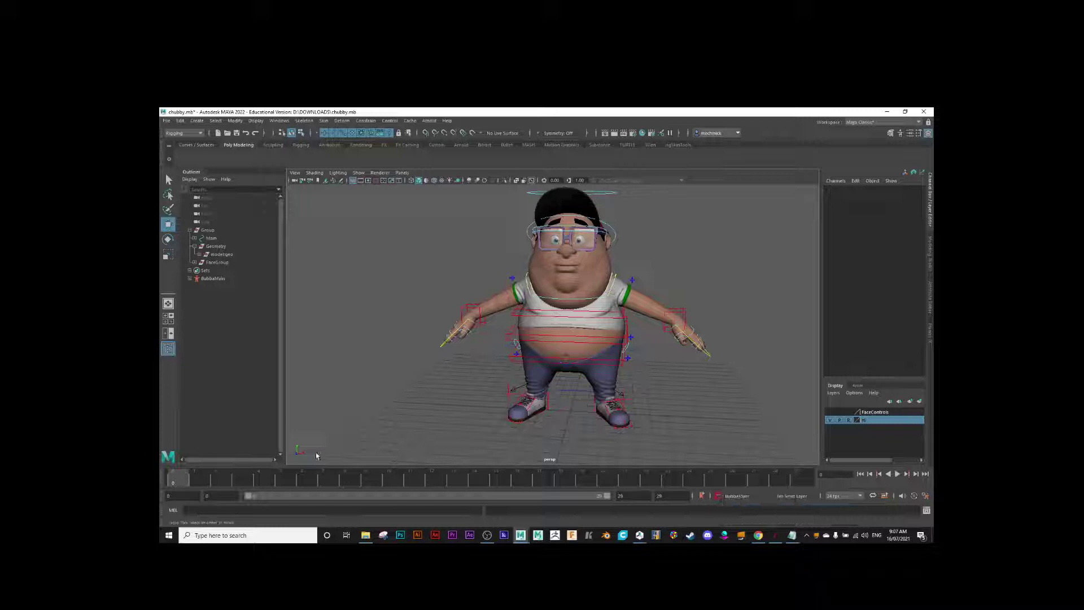
pyautogui.moveTo(418, 300)
pyautogui.keyDown('alt'); pyautogui.mouseDown()
pyautogui.moveTo(436, 284)
pyautogui.moveTo(435, 305)
pyautogui.moveTo(382, 328)
pyautogui.moveTo(446, 323)
pyautogui.moveTo(422, 284)
pyautogui.mouseUp(); pyautogui.keyUp('alt')
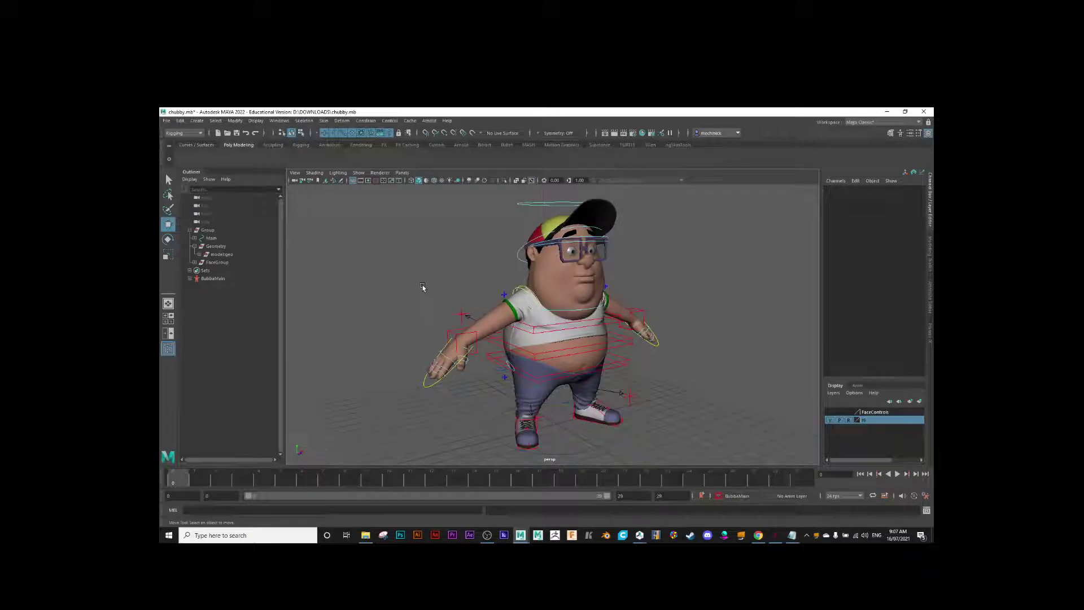
# Move and rotate the IKArm_R control down so the right hand rests beside the hip.
pyautogui.click(462, 342)
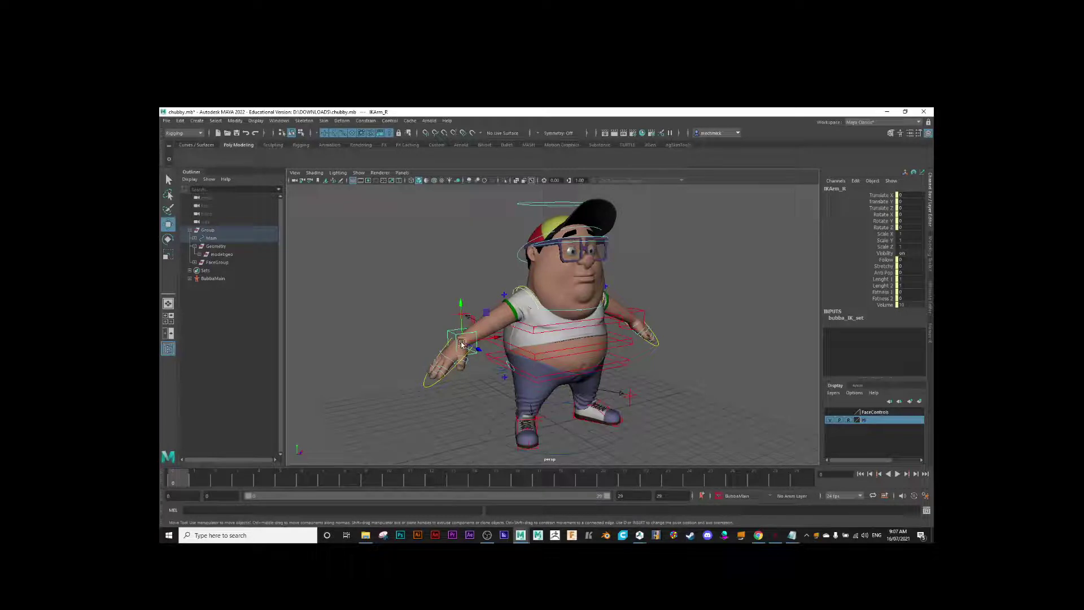
pyautogui.moveTo(462, 342); pyautogui.dragTo(486, 357)
pyautogui.keyDown('alt'); pyautogui.moveTo(486, 357); pyautogui.dragTo(443, 355); pyautogui.keyUp('alt')
pyautogui.press('e')
pyautogui.press('w')
# Select PoleArm_R and shift it sideways along X to adjust the elbow direction.
pyautogui.click(439, 327)
pyautogui.click(451, 313)
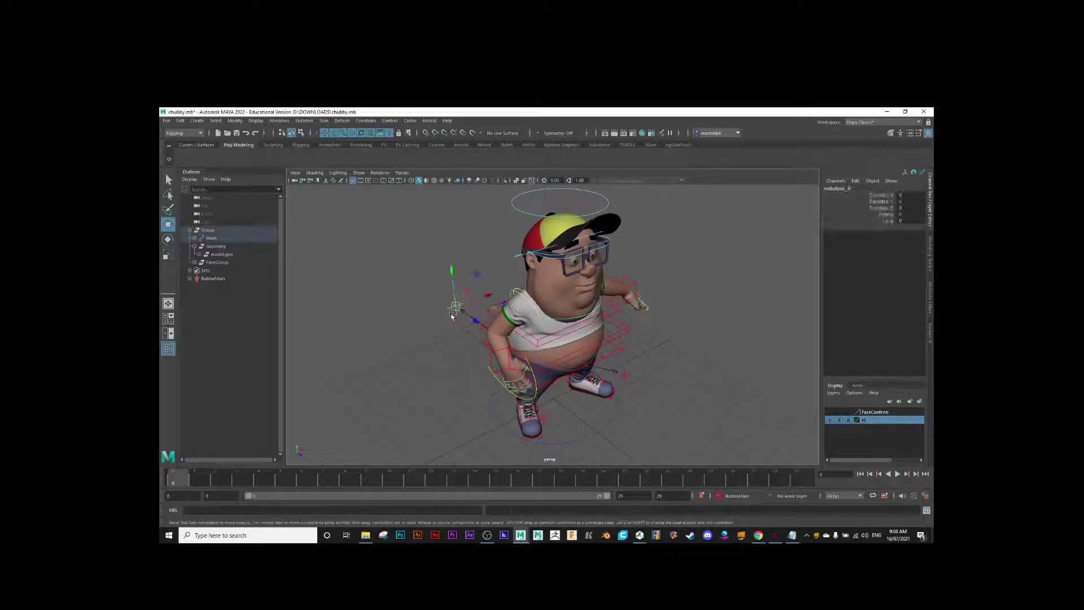
pyautogui.keyDown('alt'); pyautogui.moveTo(451, 315); pyautogui.dragTo(424, 327); pyautogui.keyUp('alt')
pyautogui.moveTo(504, 284); pyautogui.dragTo(458, 281)
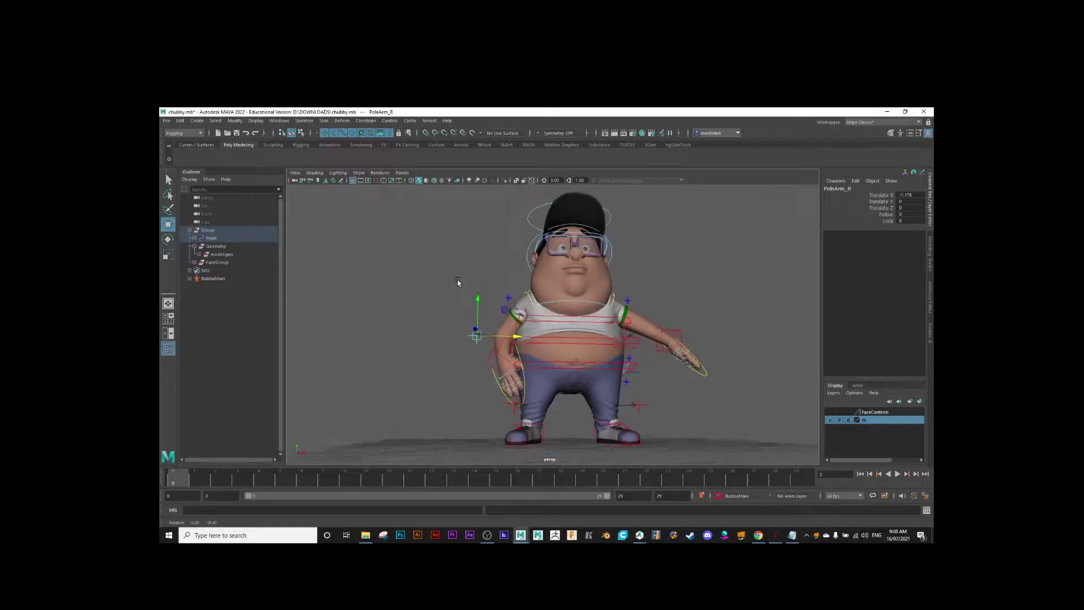
# Close in on the right hand and rotate its FK index finger control to bend it slightly.
pyautogui.keyDown('alt'); pyautogui.moveTo(458, 282); pyautogui.dragTo(487, 330, button='right'); pyautogui.keyUp('alt')
pyautogui.keyDown('alt'); pyautogui.moveTo(452, 344); pyautogui.dragTo(501, 293, button='middle'); pyautogui.keyUp('alt')
pyautogui.keyDown('alt'); pyautogui.moveTo(501, 293); pyautogui.dragTo(508, 327, button='right'); pyautogui.keyUp('alt')
pyautogui.keyDown('alt'); pyautogui.moveTo(480, 339); pyautogui.dragTo(502, 366); pyautogui.keyUp('alt')
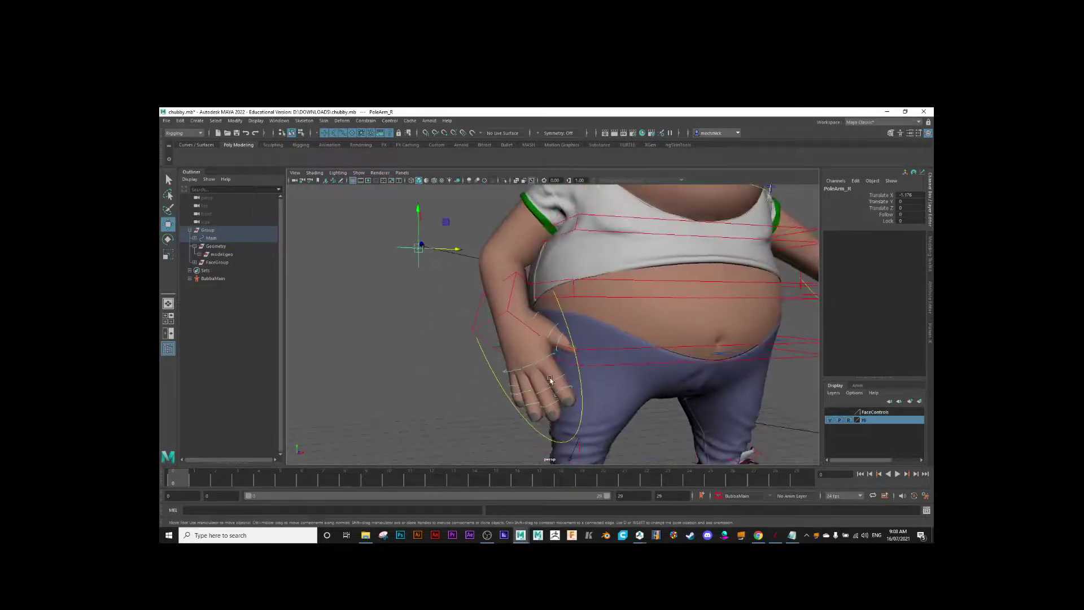
pyautogui.click(552, 381)
pyautogui.press('e')
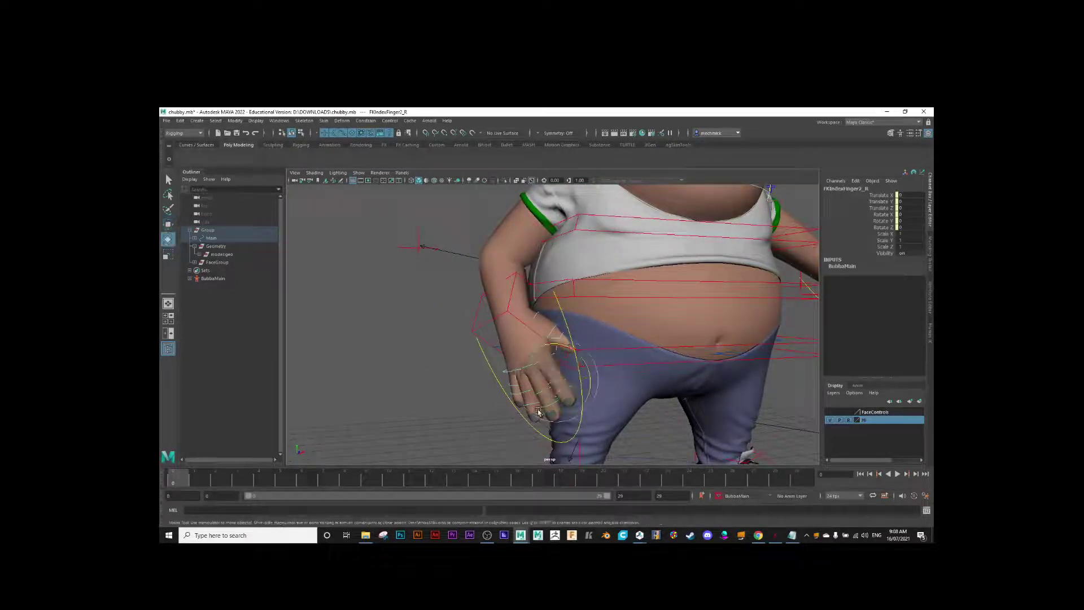
pyautogui.moveTo(538, 392); pyautogui.dragTo(537, 388)
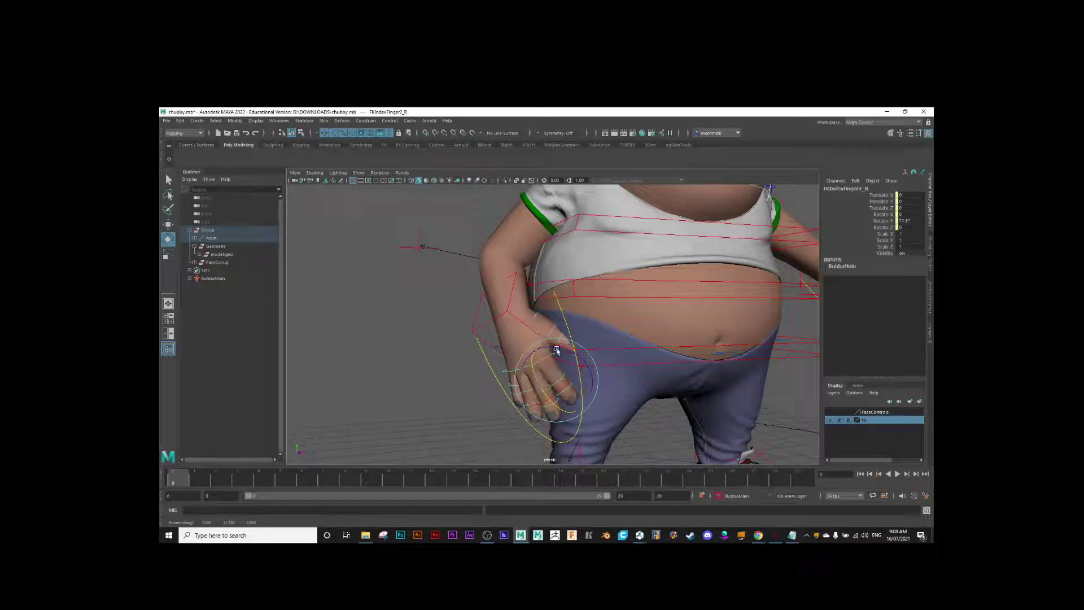
# Curl the right thumb inward by rotating its base control and moving its middle control.
pyautogui.keyDown('alt'); pyautogui.moveTo(536, 348); pyautogui.dragTo(645, 403, button='right'); pyautogui.keyUp('alt')
pyautogui.keyDown('alt'); pyautogui.moveTo(645, 402); pyautogui.dragTo(591, 359); pyautogui.keyUp('alt')
pyautogui.scroll(-3, 564, 333)
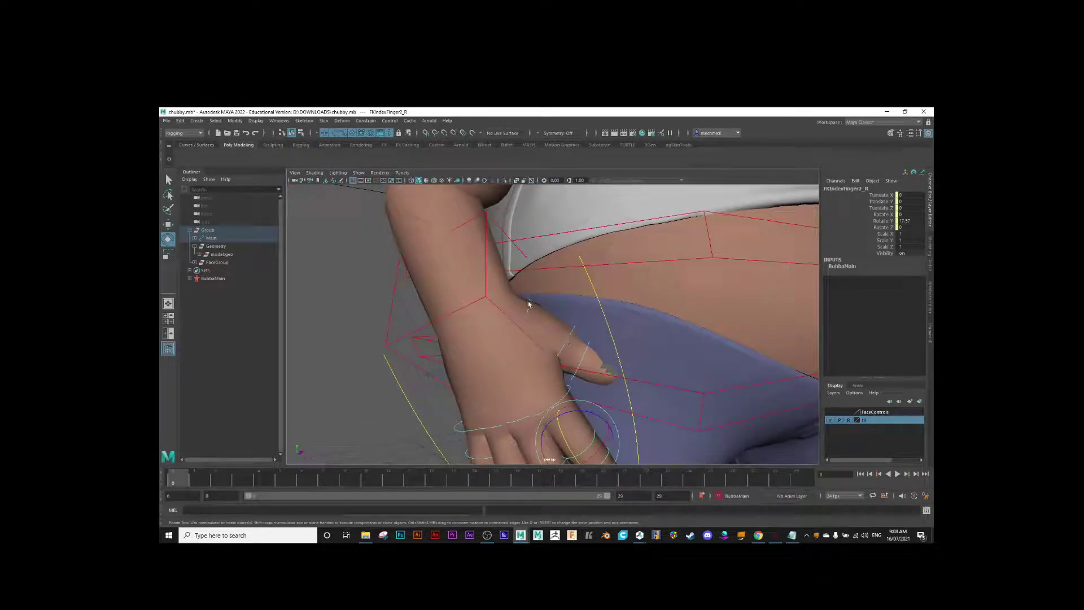
pyautogui.click(515, 328)
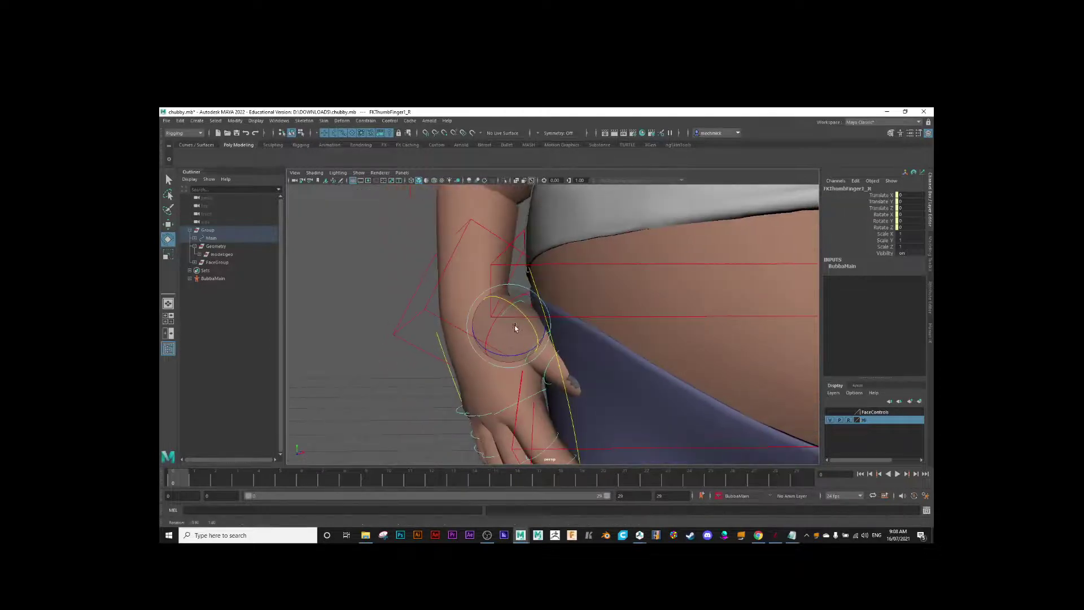
pyautogui.moveTo(515, 328); pyautogui.dragTo(555, 381)
pyautogui.click(529, 375)
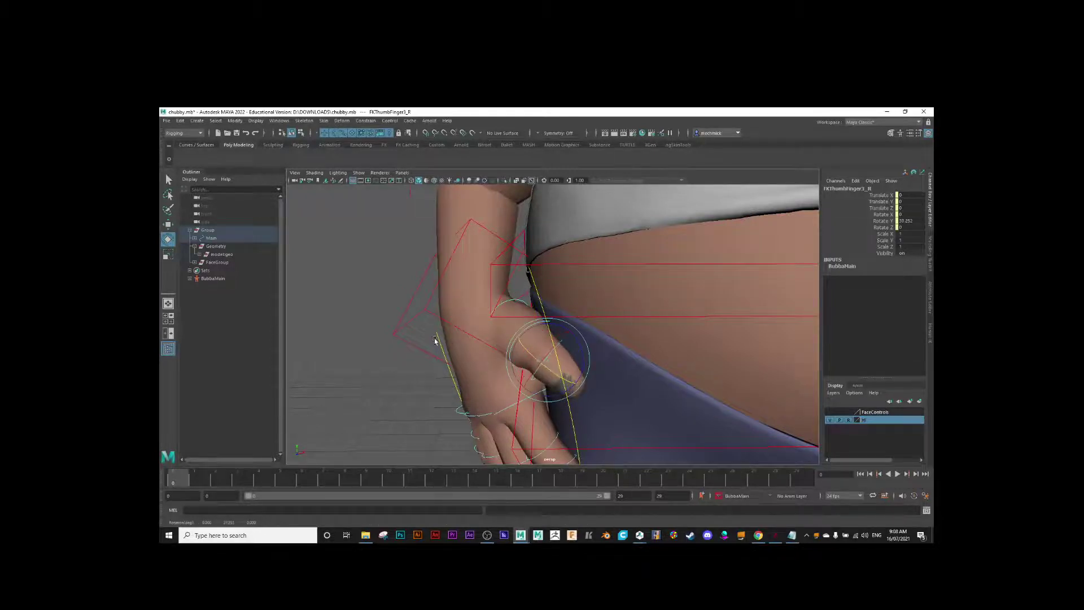
pyautogui.keyDown('alt'); pyautogui.moveTo(435, 340); pyautogui.dragTo(484, 356); pyautogui.keyUp('alt')
pyautogui.click(571, 369)
pyautogui.keyDown('alt'); pyautogui.moveTo(565, 404); pyautogui.dragTo(520, 389); pyautogui.keyUp('alt')
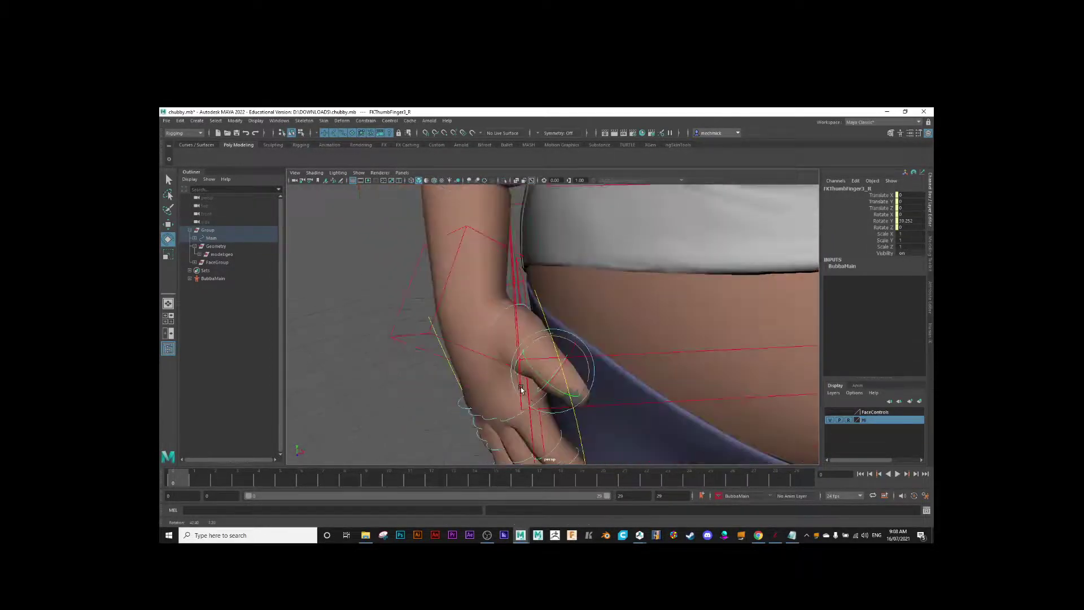
pyautogui.click(492, 373)
pyautogui.click(532, 344)
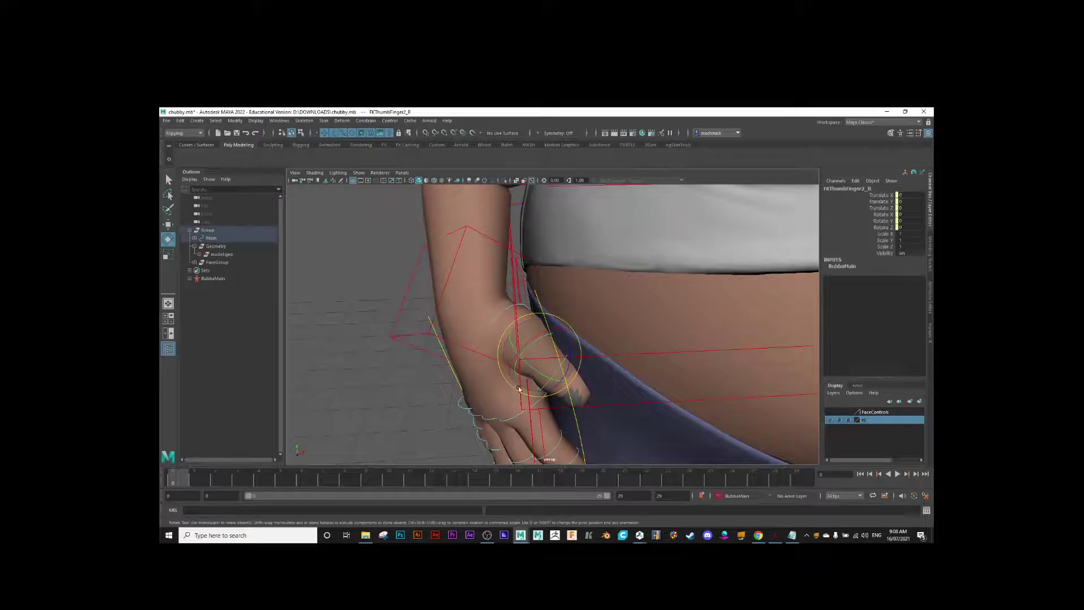
pyautogui.press('w')
pyautogui.moveTo(565, 355); pyautogui.dragTo(520, 339)
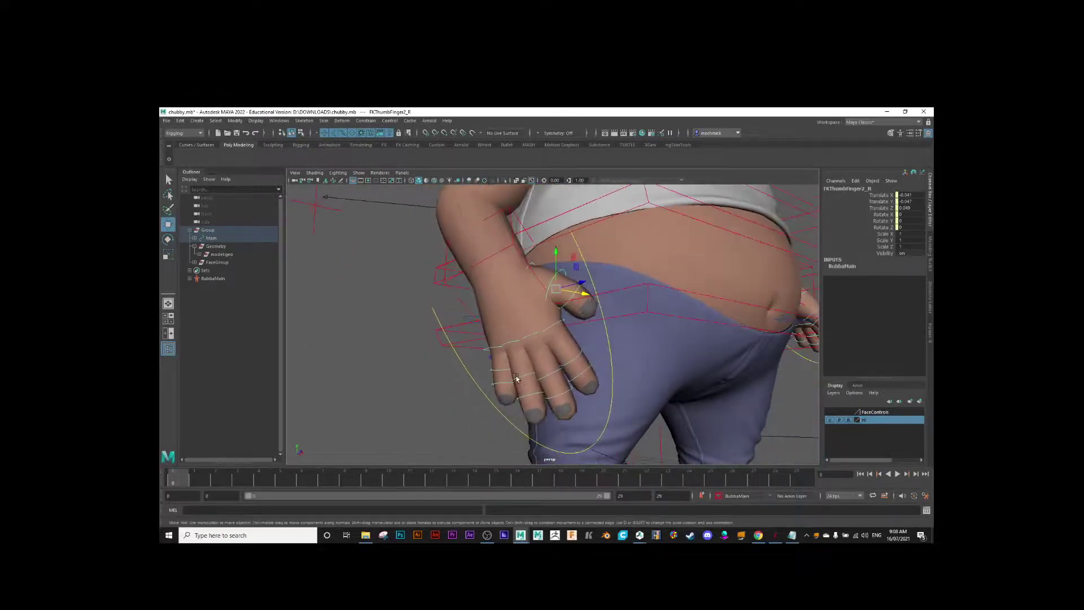
# Rotate the right ring finger control to bend it slightly.
pyautogui.click(521, 377)
pyautogui.press('e')
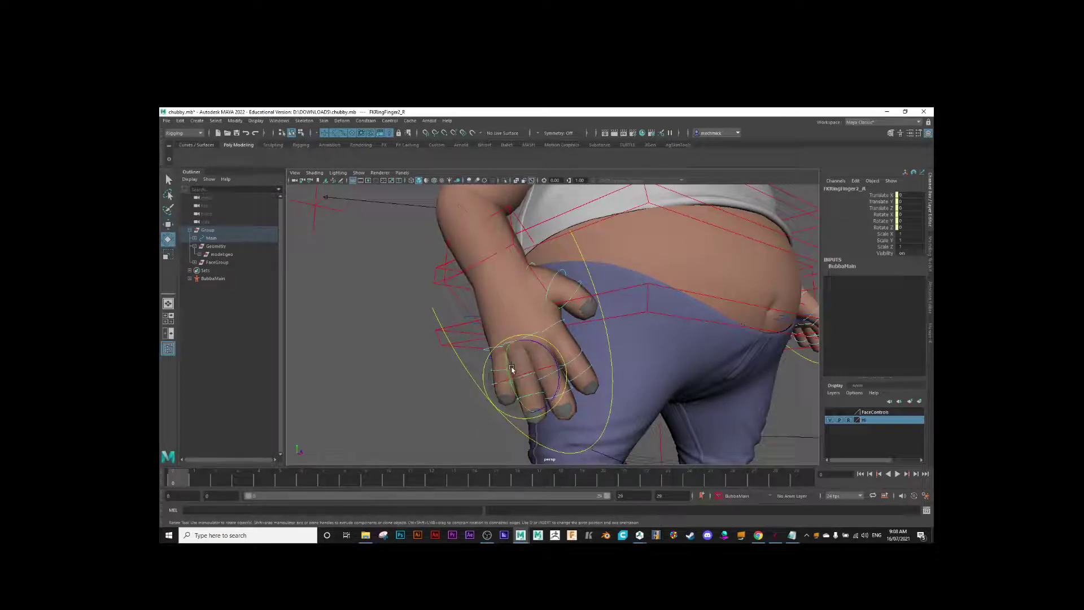
pyautogui.moveTo(512, 394); pyautogui.dragTo(429, 339)
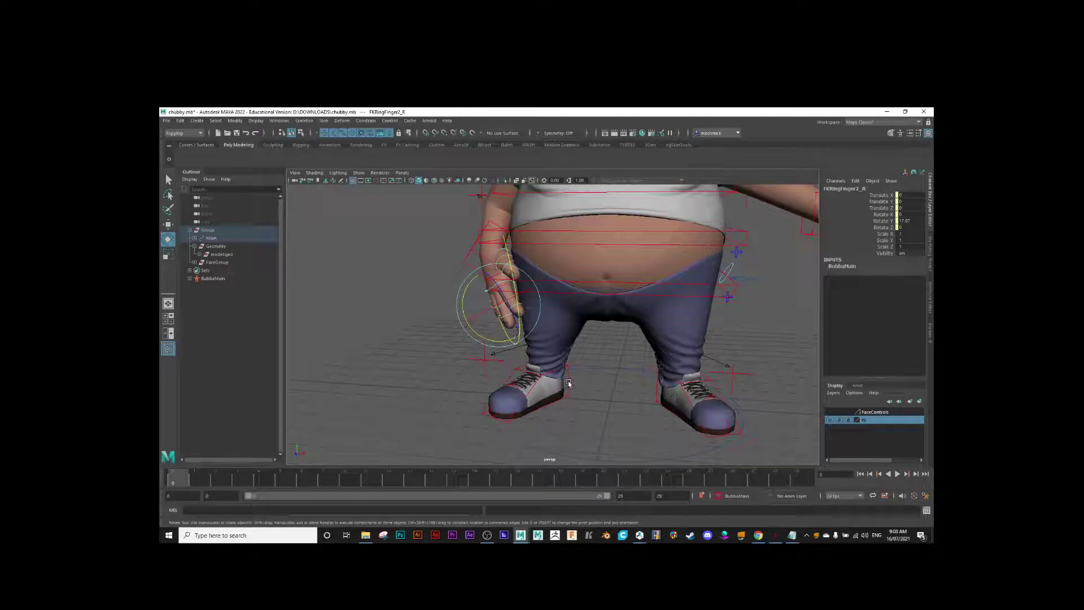
# Rotate the IKSpine1_M hip control to tilt the hips slightly sideways.
pyautogui.click(567, 383)
pyautogui.click(623, 294)
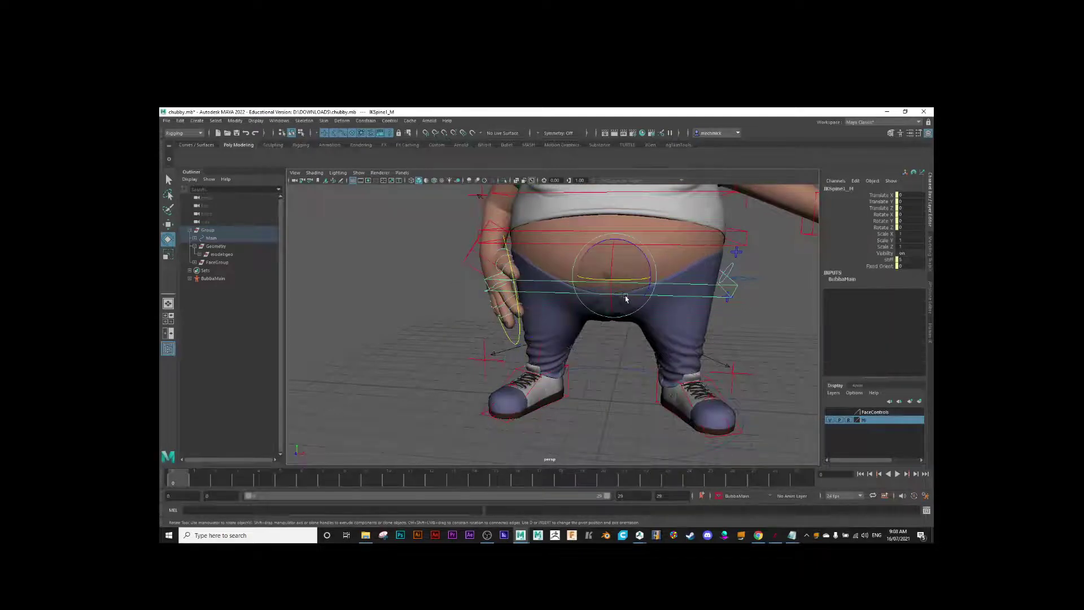
pyautogui.moveTo(640, 253); pyautogui.dragTo(633, 252)
# Move the IKArm_R hand control slightly sideways.
pyautogui.press('super')
pyautogui.press('super')
pyautogui.moveTo(427, 277)
pyautogui.keyDown('alt'); pyautogui.mouseDown()
pyautogui.moveTo(465, 281)
pyautogui.moveTo(407, 283)
pyautogui.moveTo(426, 298)
pyautogui.mouseUp(); pyautogui.keyUp('alt')
pyautogui.click(464, 282)
pyautogui.press('w')
pyautogui.moveTo(524, 251)
pyautogui.mouseDown()
pyautogui.moveTo(515, 252)
pyautogui.moveTo(526, 252)
pyautogui.mouseUp()
# Drag the IKArm_L hand control down so the left arm hangs by the hip.
pyautogui.scroll(-3, 539, 286)
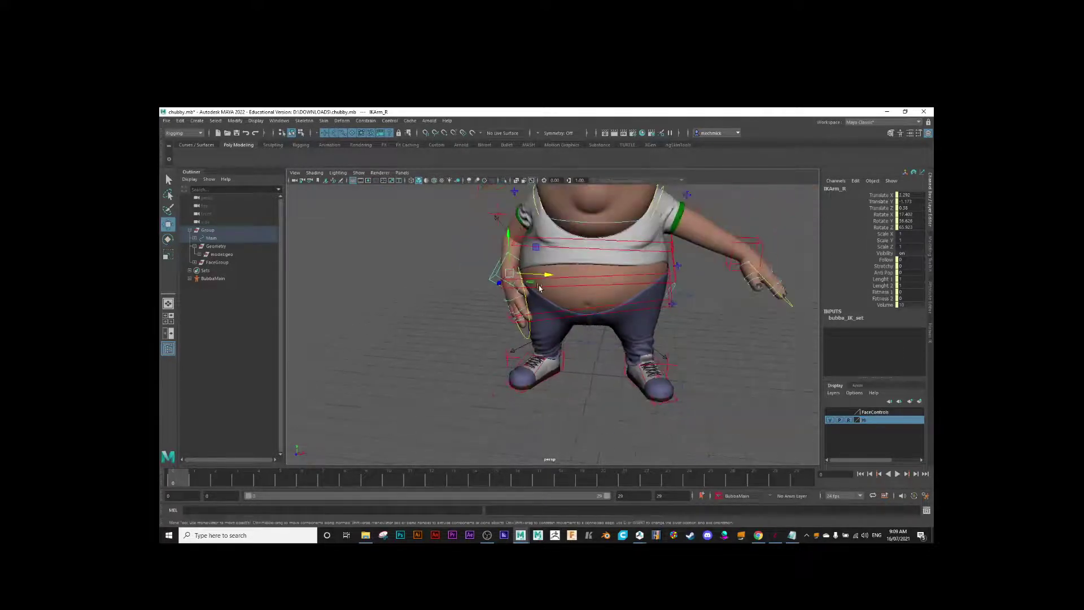
pyautogui.click(736, 245)
pyautogui.moveTo(737, 247); pyautogui.dragTo(689, 286)
pyautogui.press('e')
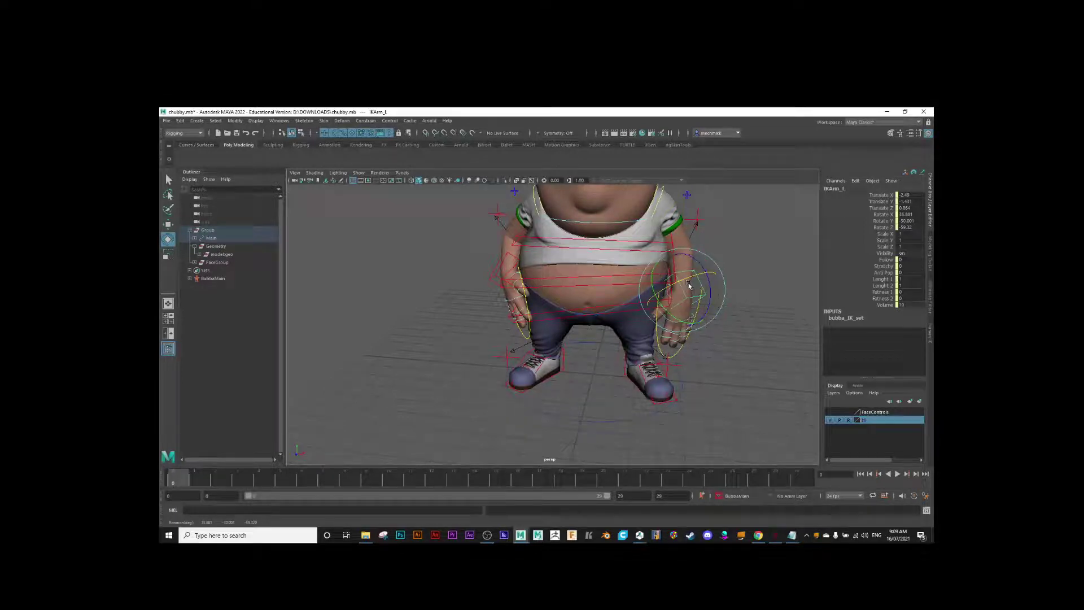
# Change the Rotate Tool's axis orientation in its Tool Settings.
pyautogui.doubleClick(168, 241)
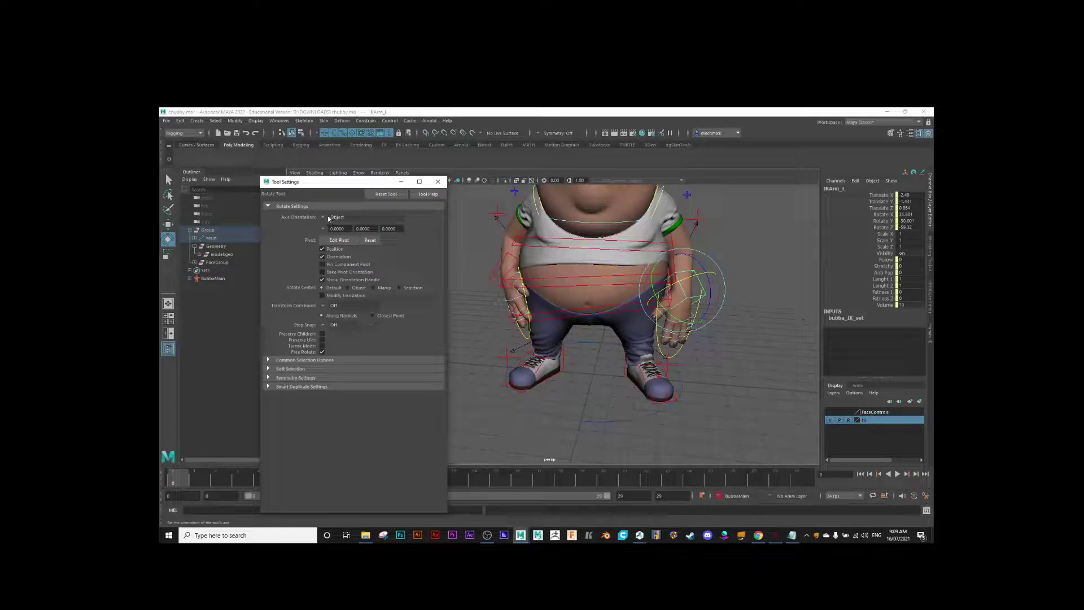
pyautogui.click(323, 218)
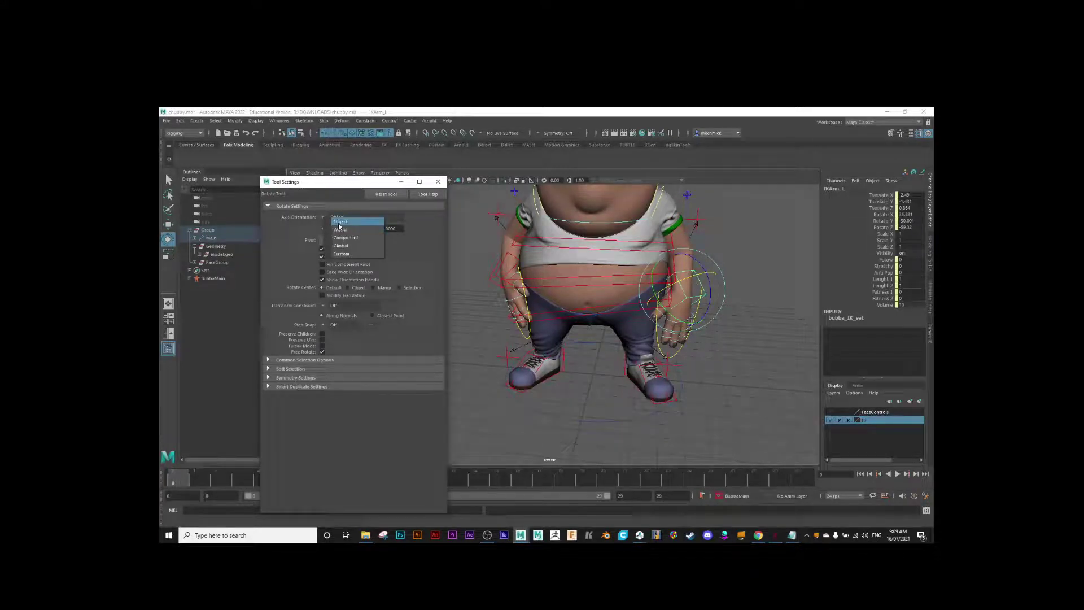
pyautogui.click(339, 229)
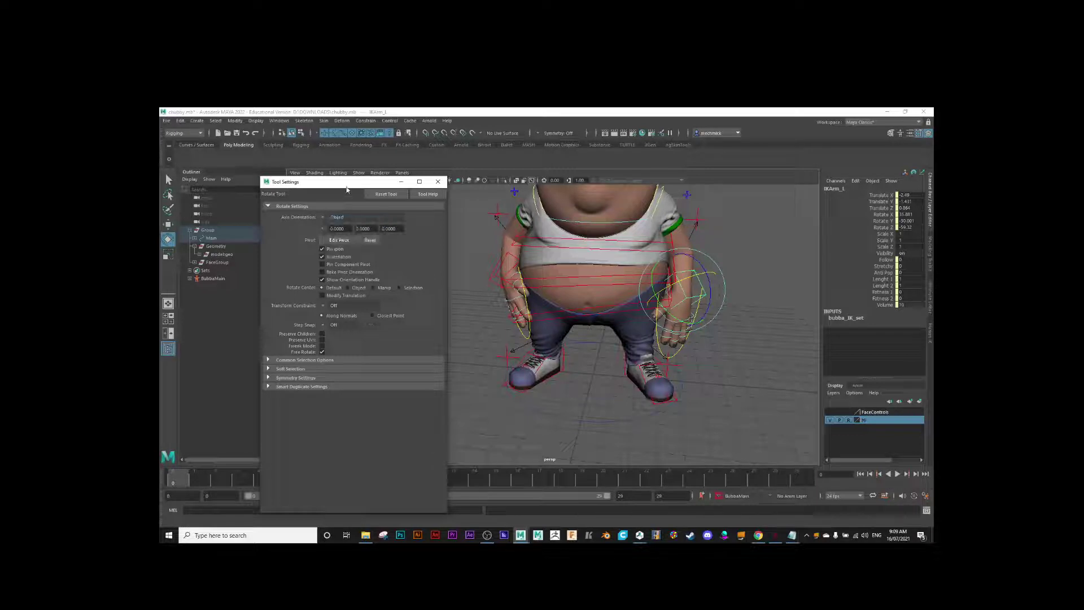
pyautogui.click(438, 181)
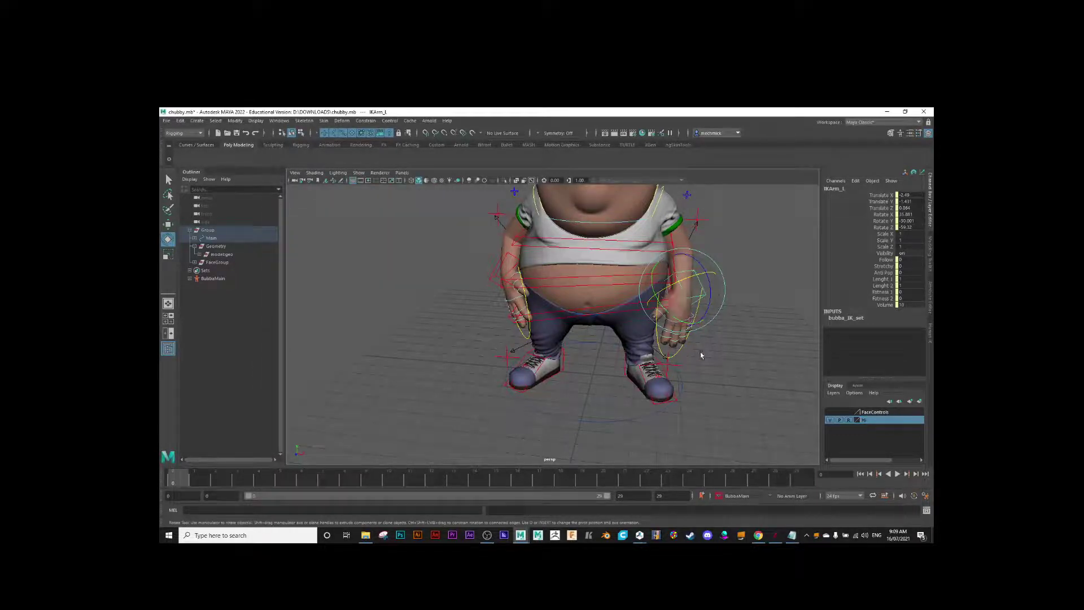
# Curl all left-hand fingers by dragging Fingers_L's curl channels in the Channel Box.
pyautogui.click(778, 320)
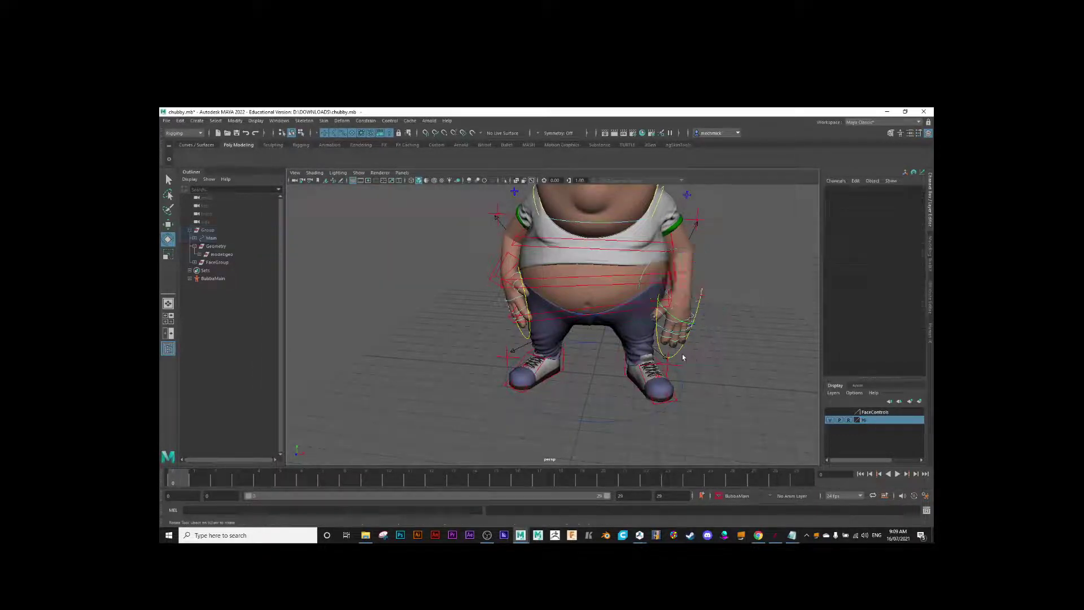
pyautogui.click(679, 350)
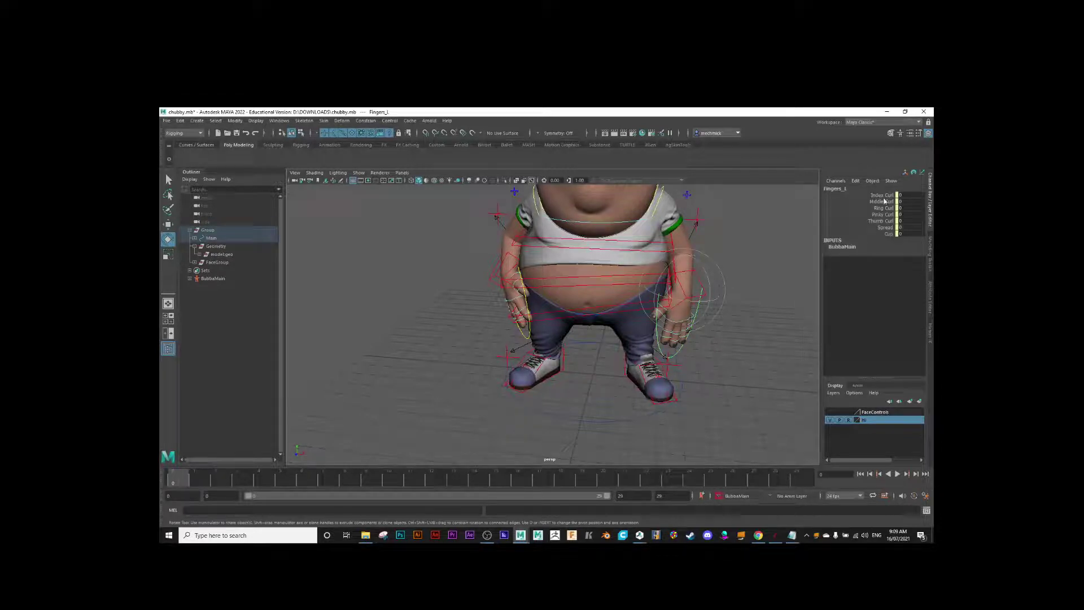
pyautogui.moveTo(882, 195); pyautogui.dragTo(880, 232)
pyautogui.moveTo(776, 264); pyautogui.dragTo(781, 266, button='middle')
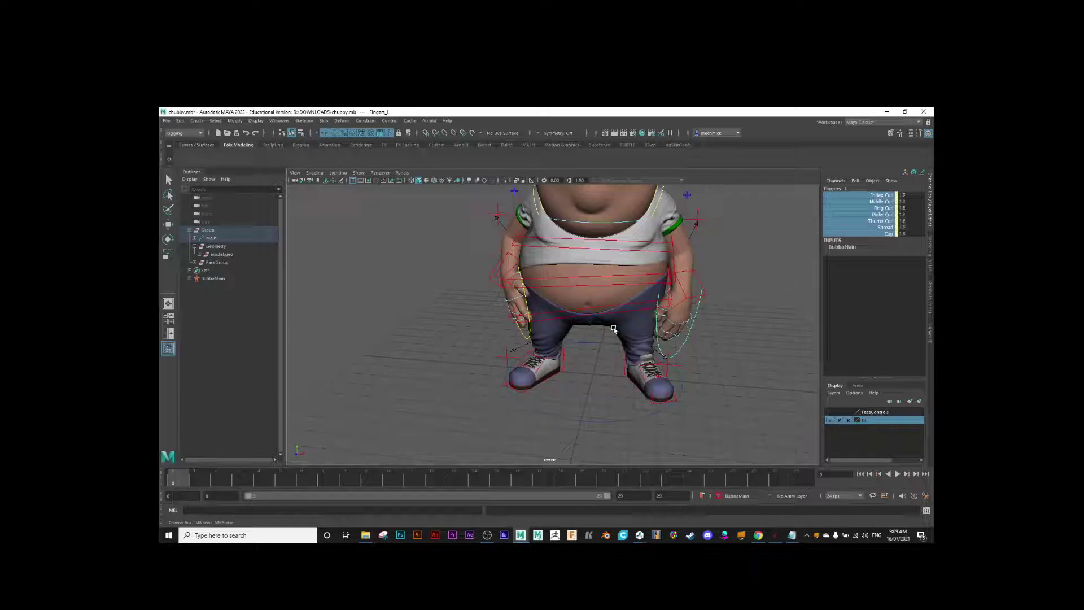
# Curl all right-hand fingers slightly via Fingers_R's curl channels, then frame the whole character.
pyautogui.click(525, 339)
pyautogui.press('e')
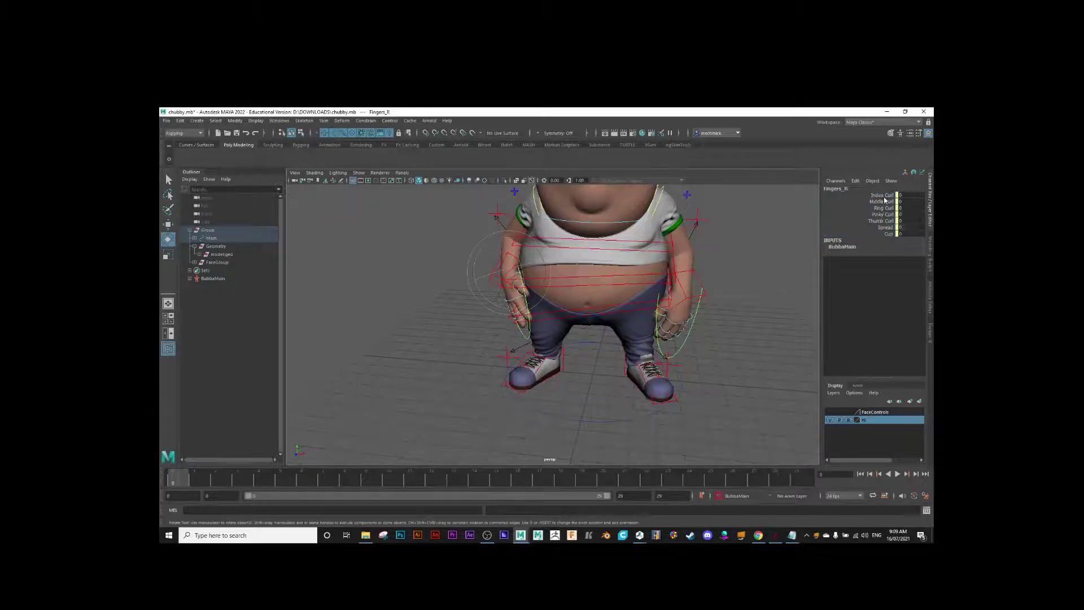
pyautogui.moveTo(884, 197); pyautogui.dragTo(883, 232)
pyautogui.moveTo(746, 253); pyautogui.dragTo(755, 255, button='middle')
pyautogui.scroll(-4, 736, 266)
pyautogui.scroll(5, 678, 260)
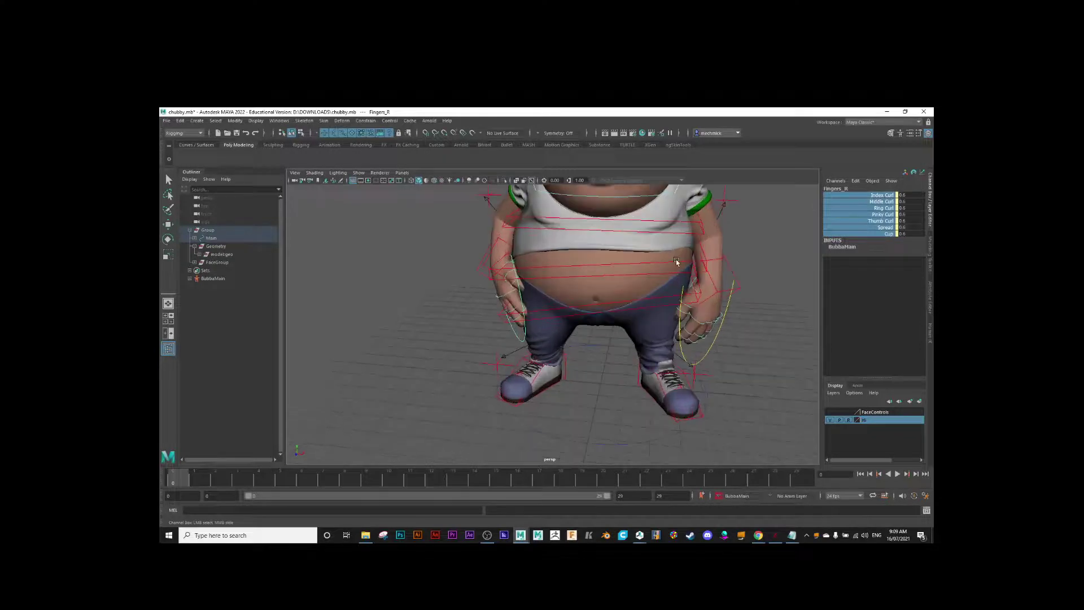
pyautogui.scroll(-6, 565, 271)
pyautogui.keyDown('alt'); pyautogui.moveTo(527, 280); pyautogui.dragTo(522, 303, button='middle'); pyautogui.keyUp('alt')
# Rotate the FKHat_M control in Y to turn the hat slightly sideways.
pyautogui.scroll(2, 523, 303)
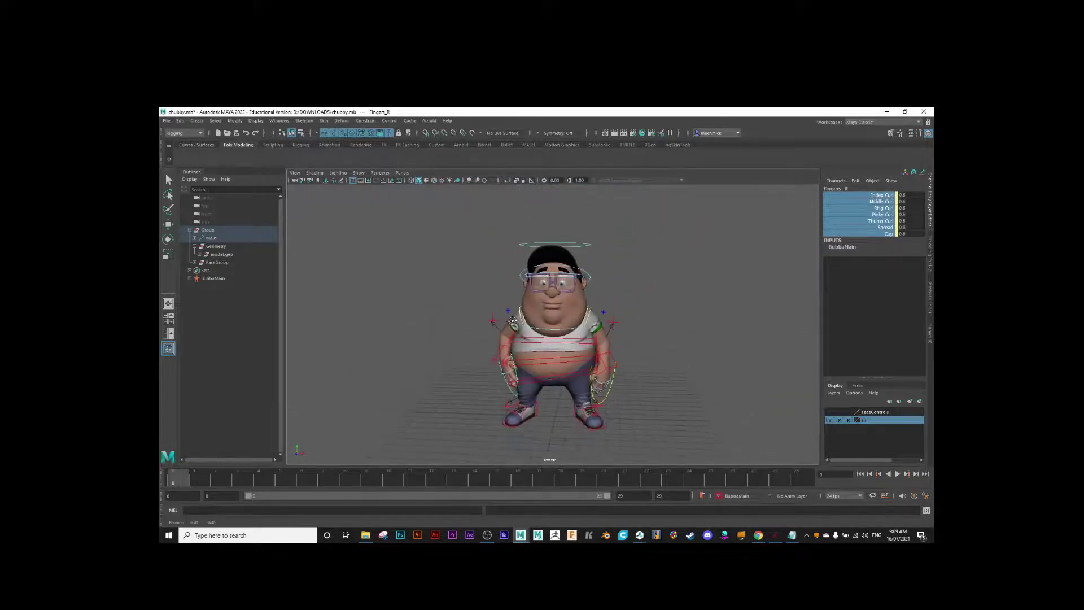
pyautogui.click(539, 279)
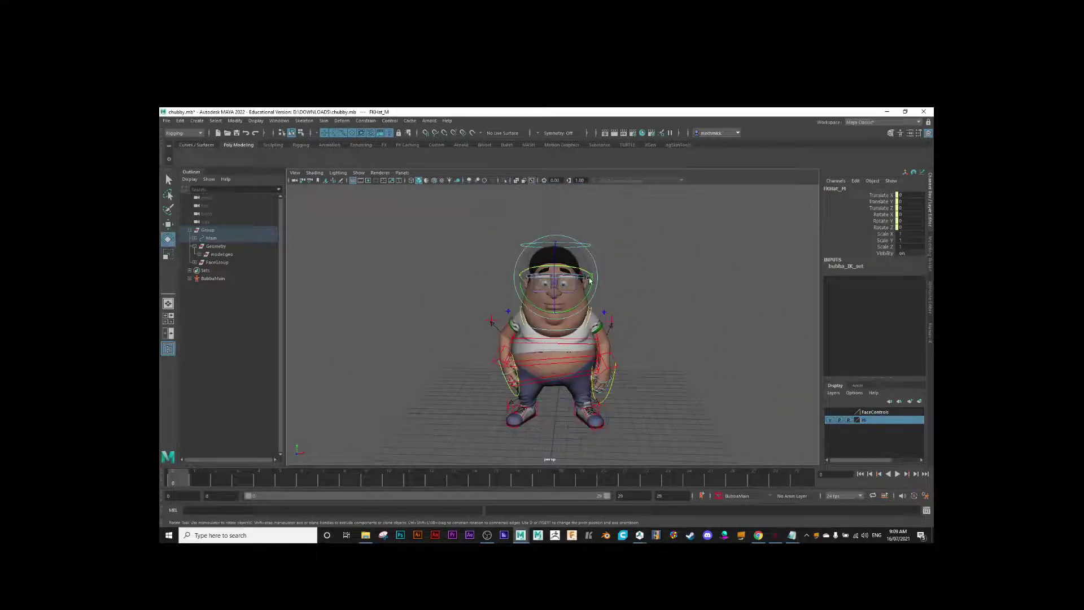
pyautogui.moveTo(589, 279); pyautogui.dragTo(592, 288)
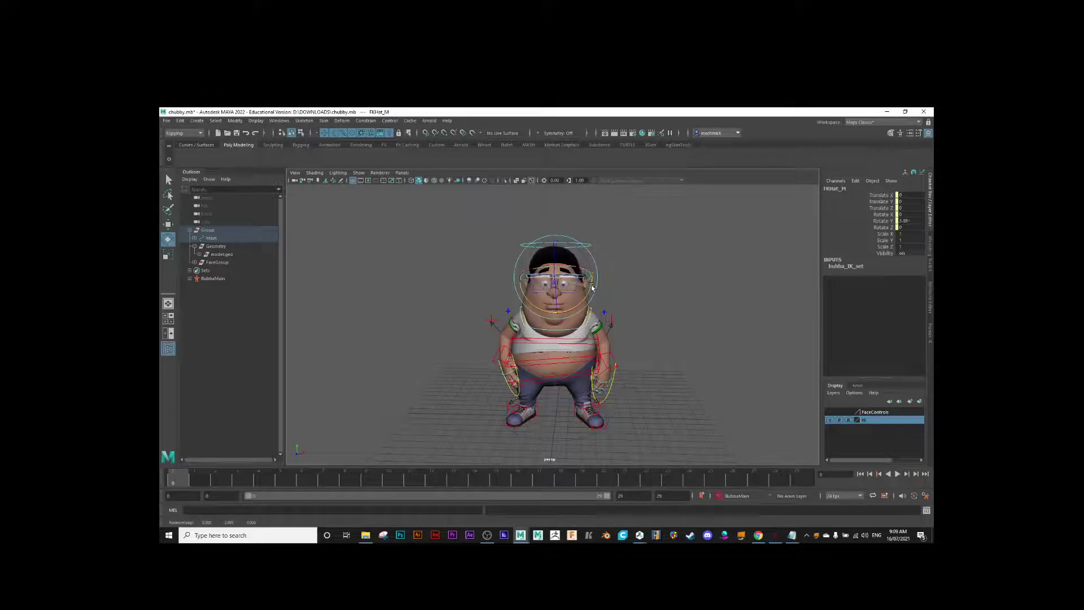
# Turn and tilt the head to one side with FKHead_M, then deselect it.
pyautogui.click(521, 241)
pyautogui.click(524, 245)
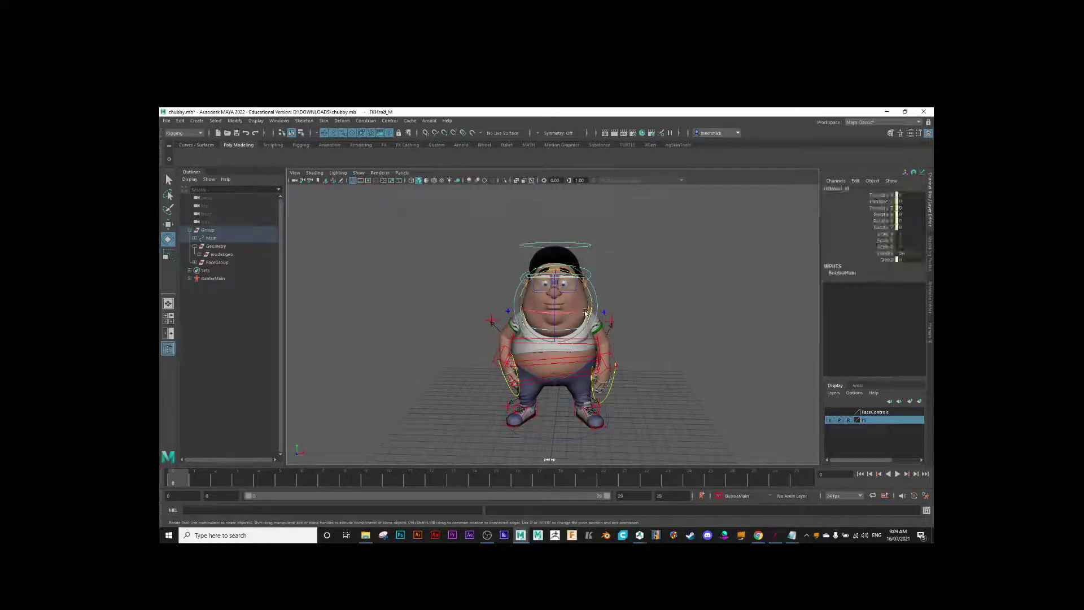
pyautogui.moveTo(590, 301); pyautogui.dragTo(553, 310)
pyautogui.keyDown('alt'); pyautogui.moveTo(499, 336); pyautogui.dragTo(499, 330); pyautogui.keyUp('alt')
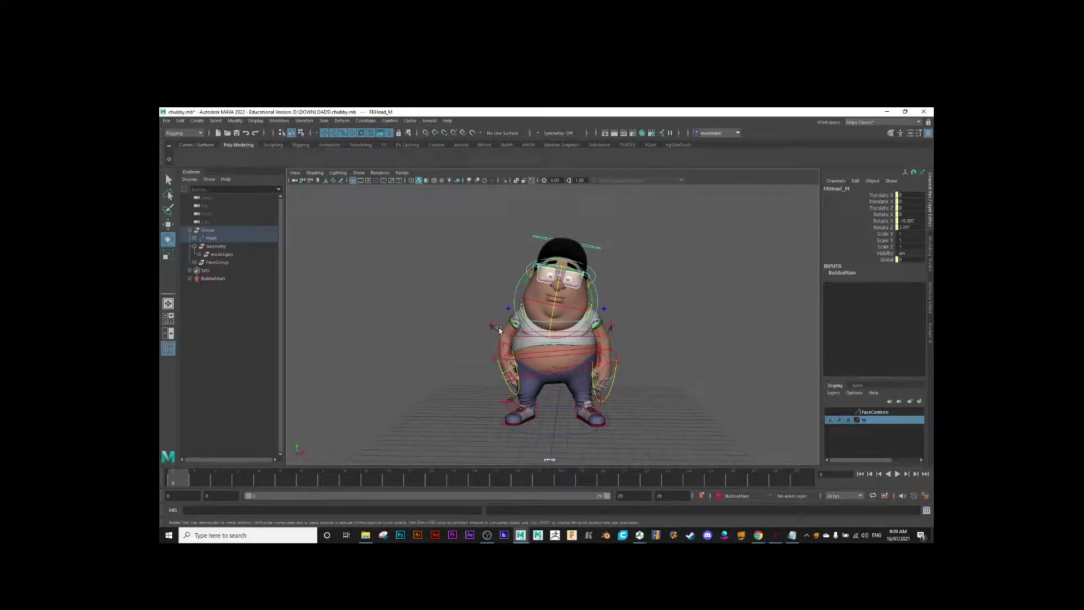
pyautogui.keyDown('alt'); pyautogui.moveTo(499, 330); pyautogui.dragTo(500, 320, button='middle'); pyautogui.keyUp('alt')
pyautogui.click(462, 329)
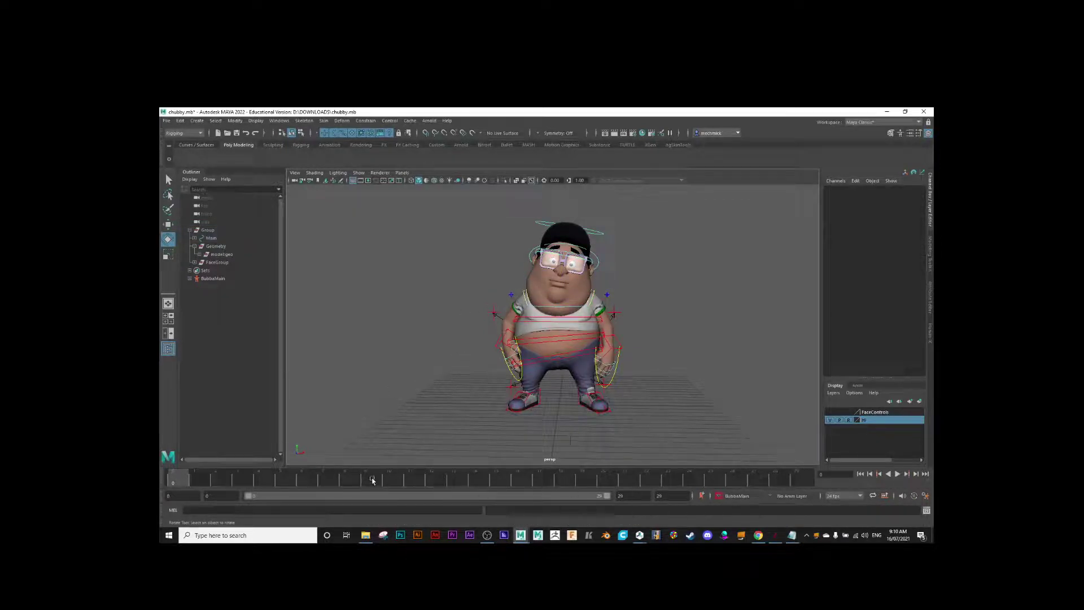
# Jump to frame 0 and start playback with Alt+V to preview the pose.
pyautogui.click(178, 483)
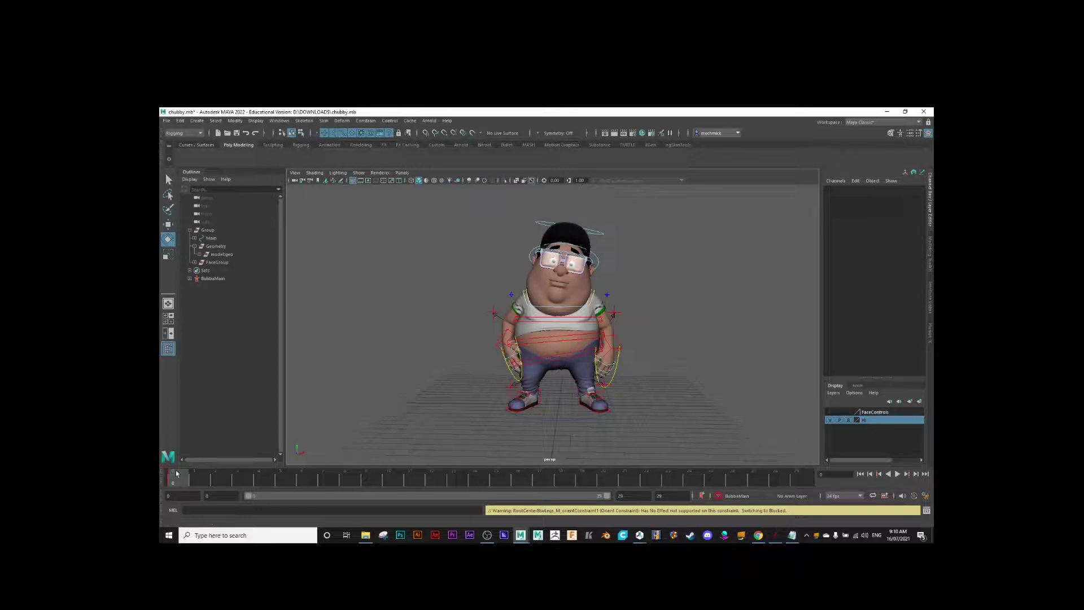
pyautogui.hotkey('alt', 'v')
pyautogui.hotkey('alt', 'v')
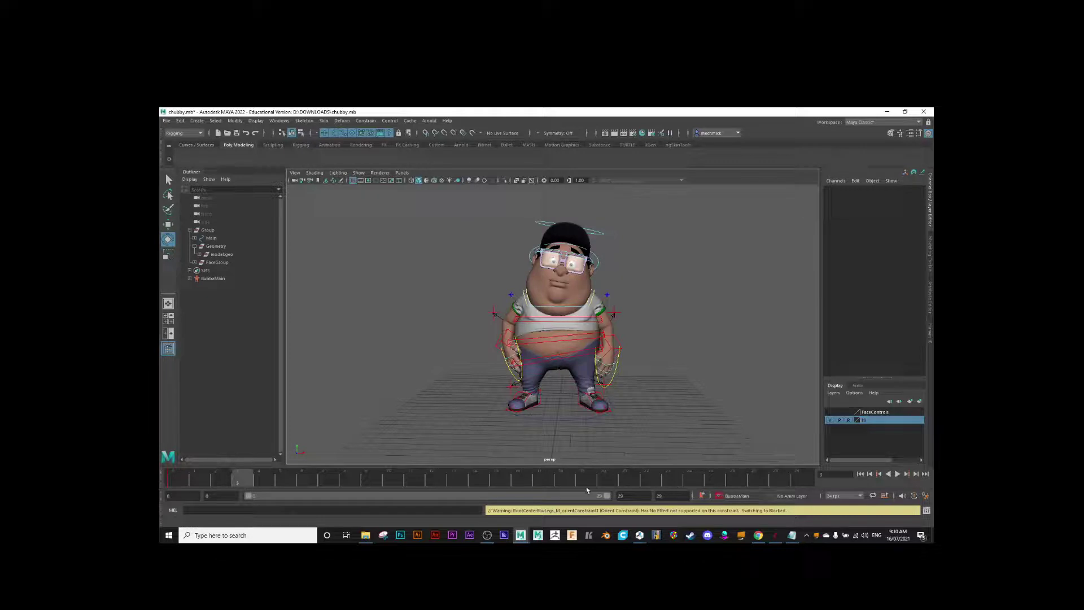
# At frame 5, raise the right arm's IKArm_R control up and outward.
pyautogui.moveTo(184, 484); pyautogui.dragTo(283, 485)
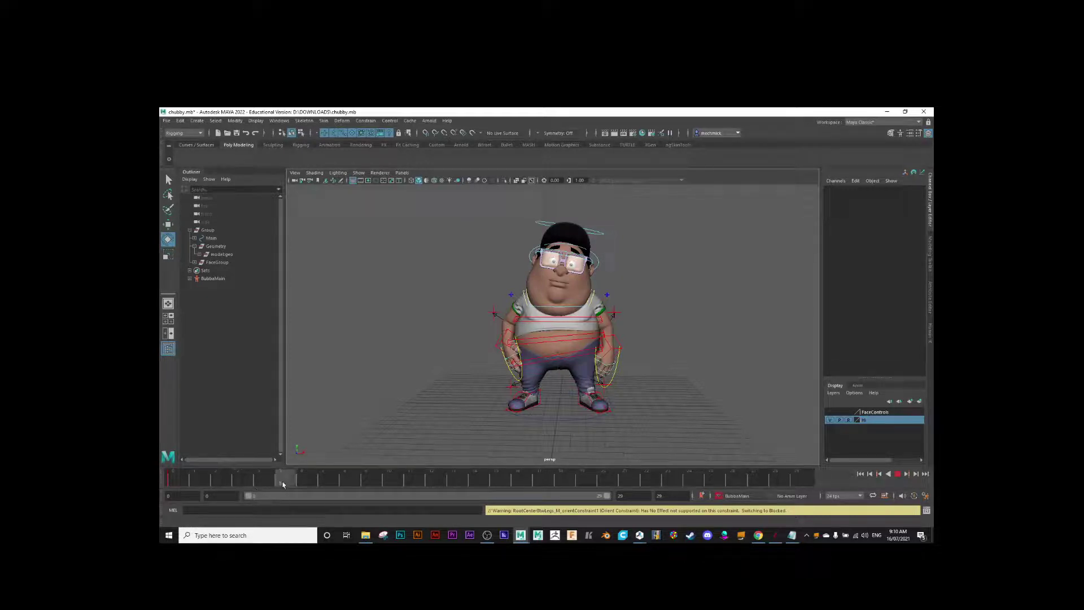
pyautogui.moveTo(181, 484); pyautogui.dragTo(282, 484)
pyautogui.click(504, 355)
pyautogui.moveTo(501, 365); pyautogui.dragTo(496, 204)
# Rotate the right hand into an open waving angle, checking it from the side.
pyautogui.moveTo(438, 279); pyautogui.dragTo(493, 278)
pyautogui.press('w')
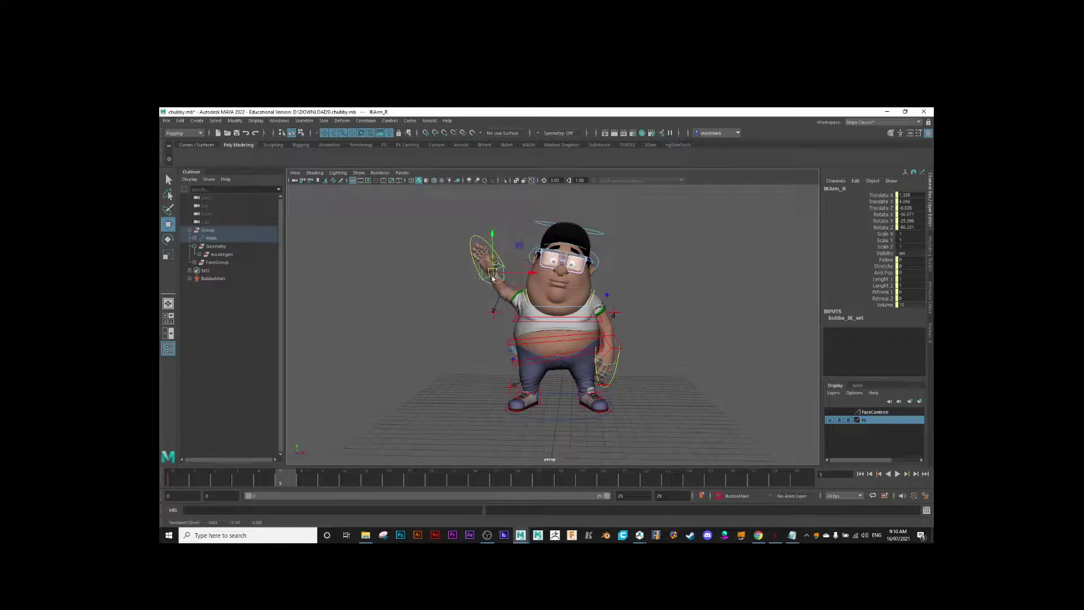
pyautogui.keyDown('alt'); pyautogui.moveTo(424, 325); pyautogui.dragTo(556, 347); pyautogui.keyUp('alt')
pyautogui.click(477, 329)
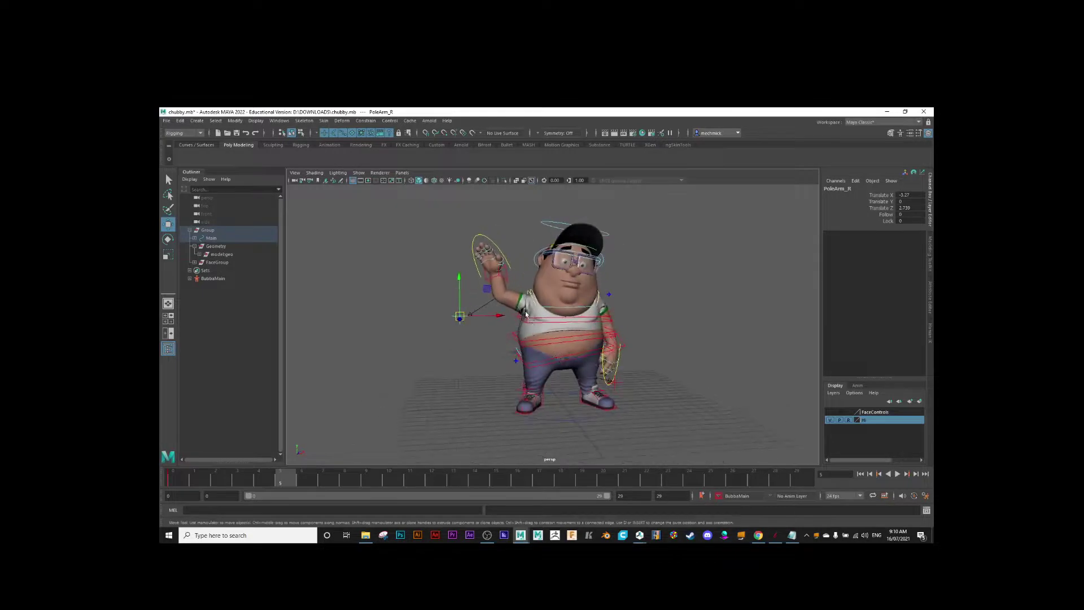
pyautogui.click(496, 264)
pyautogui.press('e')
pyautogui.moveTo(476, 250)
pyautogui.mouseDown()
pyautogui.moveTo(485, 232)
pyautogui.moveTo(478, 247)
pyautogui.mouseUp()
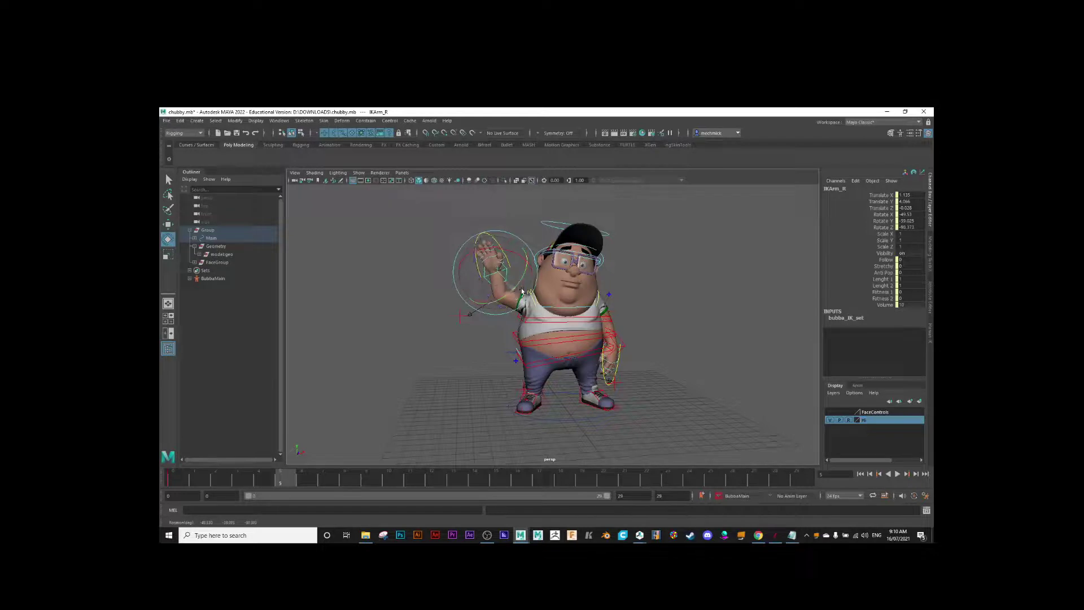
pyautogui.moveTo(519, 290); pyautogui.dragTo(534, 288)
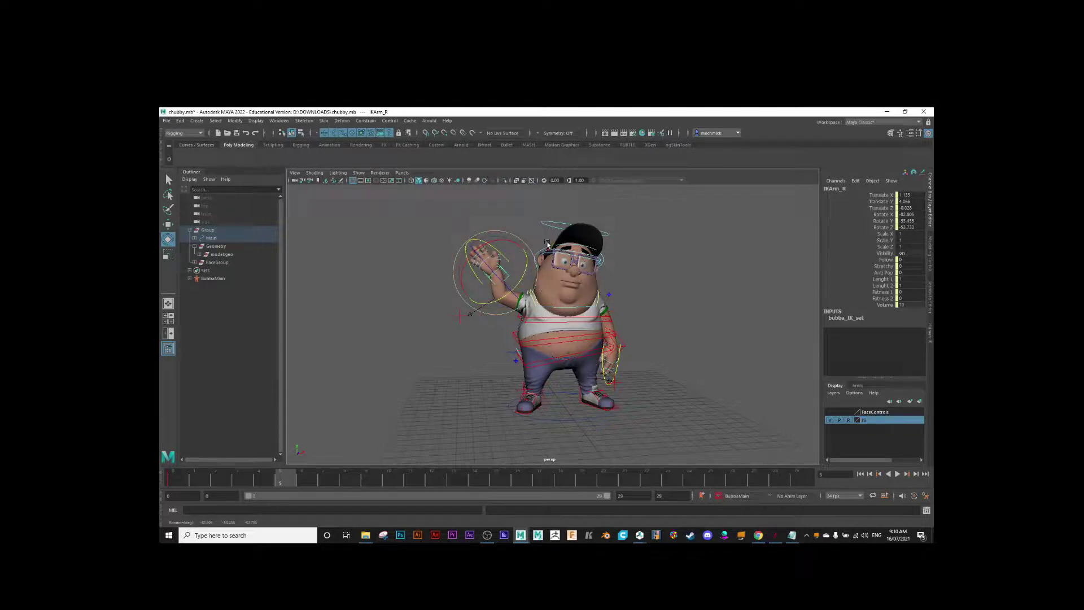
pyautogui.click(578, 247)
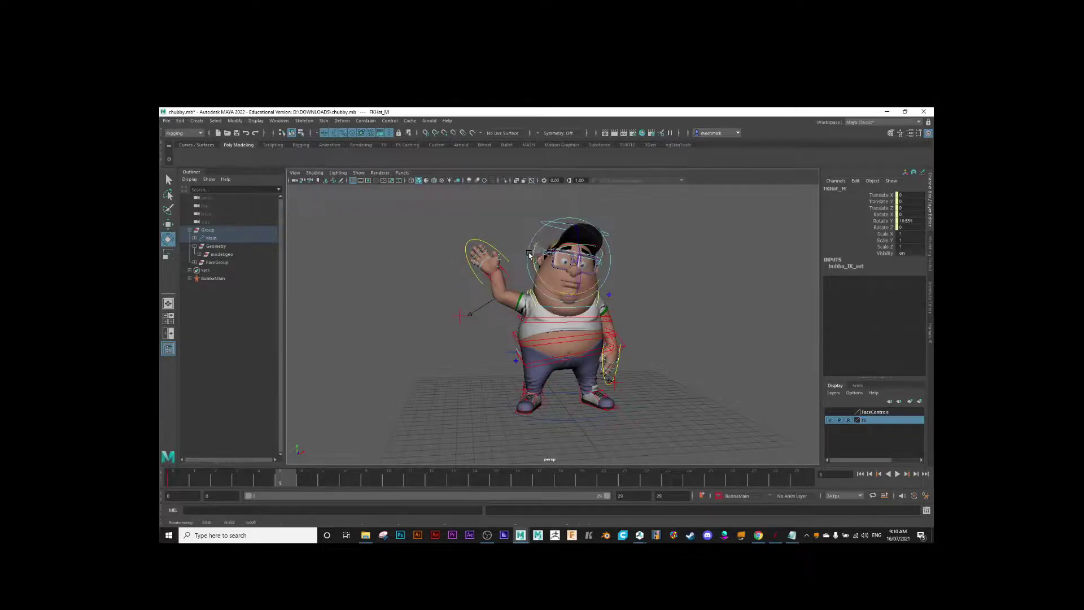
# Rotate FKHead_M to tilt the head forward.
pyautogui.click(544, 221)
pyautogui.click(546, 240)
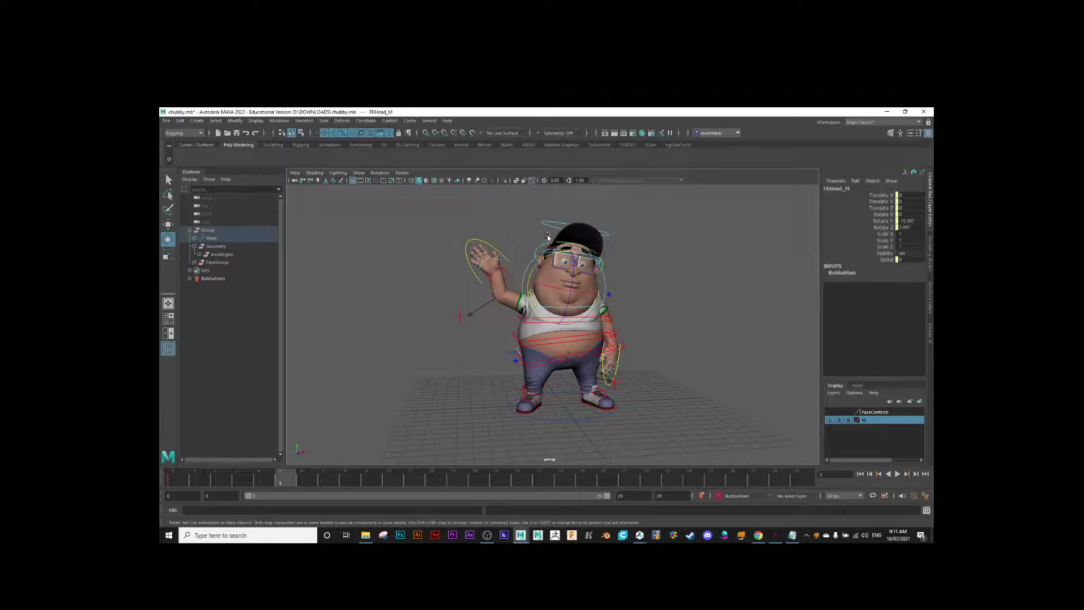
pyautogui.moveTo(547, 264); pyautogui.dragTo(566, 343)
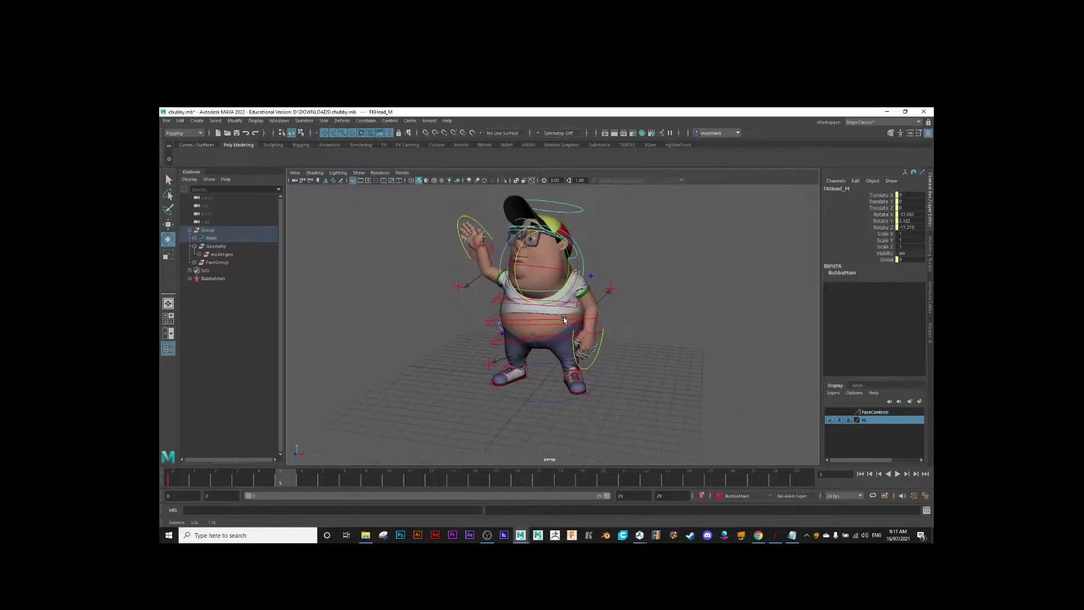
pyautogui.keyDown('alt'); pyautogui.moveTo(563, 349); pyautogui.dragTo(641, 358, button='right'); pyautogui.keyUp('alt')
pyautogui.keyDown('alt'); pyautogui.moveTo(642, 358); pyautogui.dragTo(585, 347); pyautogui.keyUp('alt')
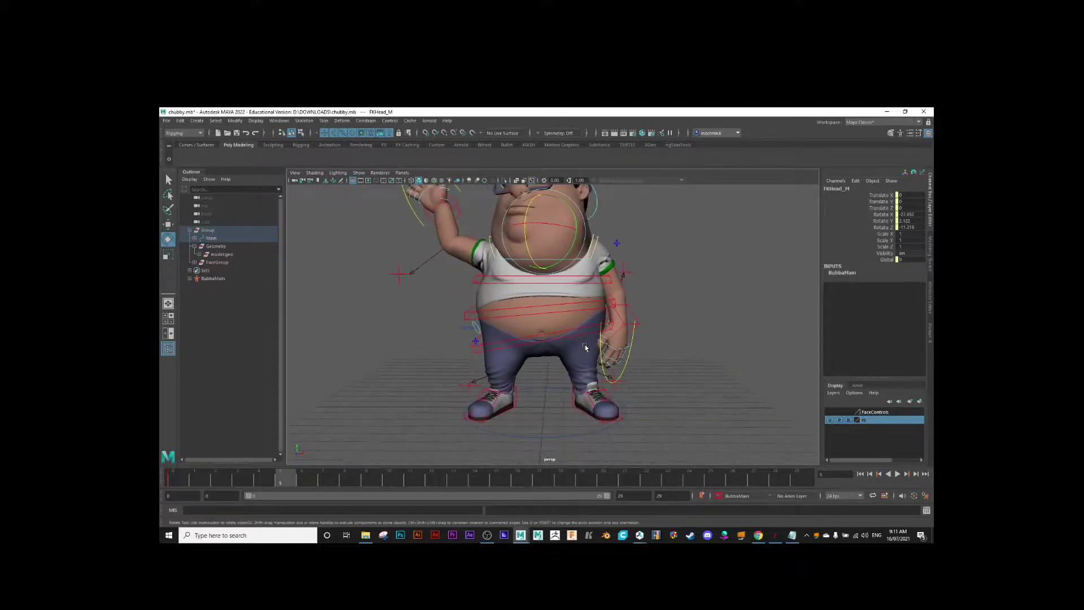
# Nudge the IKSpine1_M spine and RootX_M hip controls slightly sideways.
pyautogui.click(528, 337)
pyautogui.press('w')
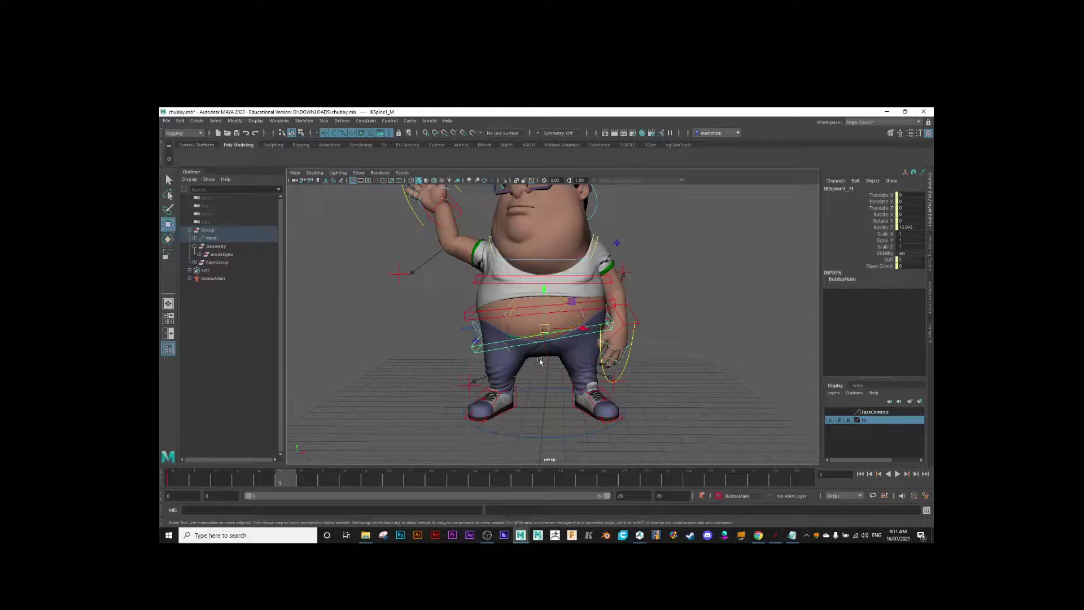
pyautogui.moveTo(553, 332); pyautogui.dragTo(557, 331)
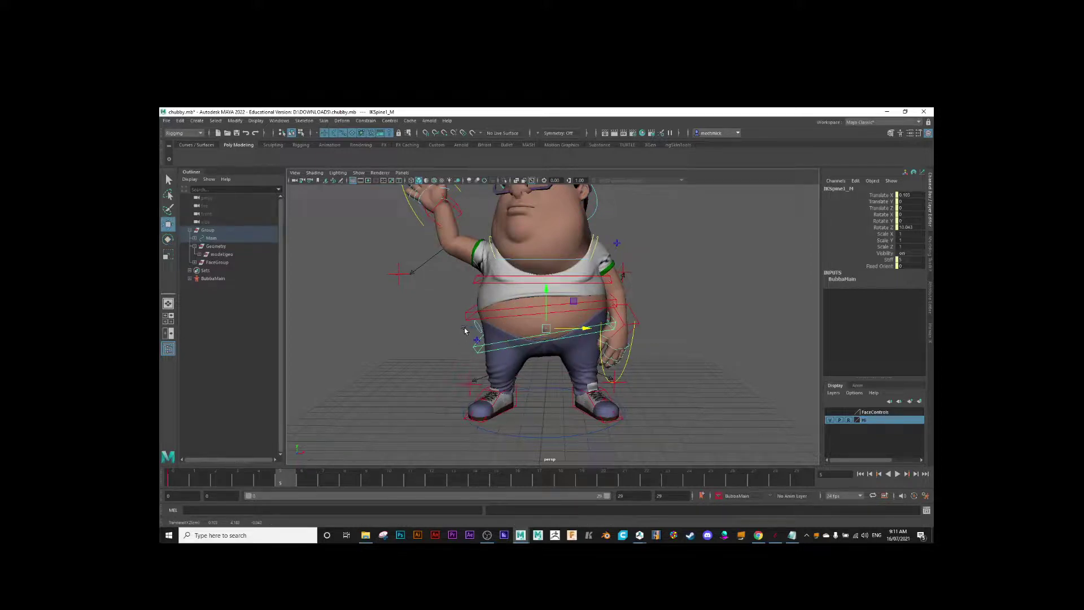
pyautogui.click(527, 342)
pyautogui.moveTo(544, 329); pyautogui.dragTo(550, 332)
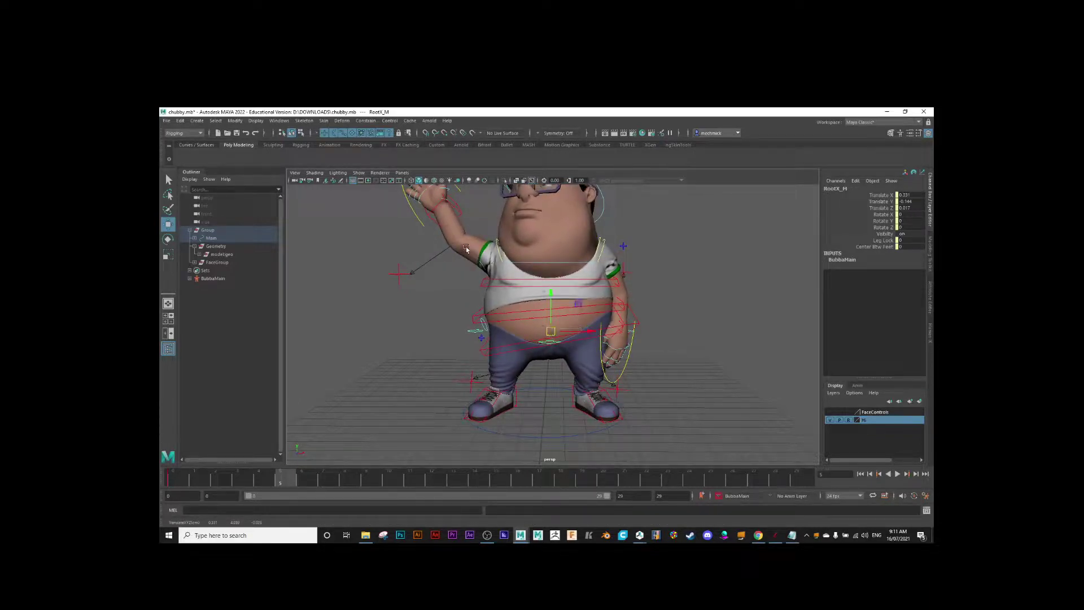
# Lower the raised right hand slightly and tilt it further.
pyautogui.click(444, 209)
pyautogui.moveTo(446, 211); pyautogui.dragTo(454, 216)
pyautogui.keyDown('alt'); pyautogui.moveTo(475, 262); pyautogui.dragTo(497, 310); pyautogui.keyUp('alt')
pyautogui.press('e')
pyautogui.moveTo(486, 242); pyautogui.dragTo(513, 244)
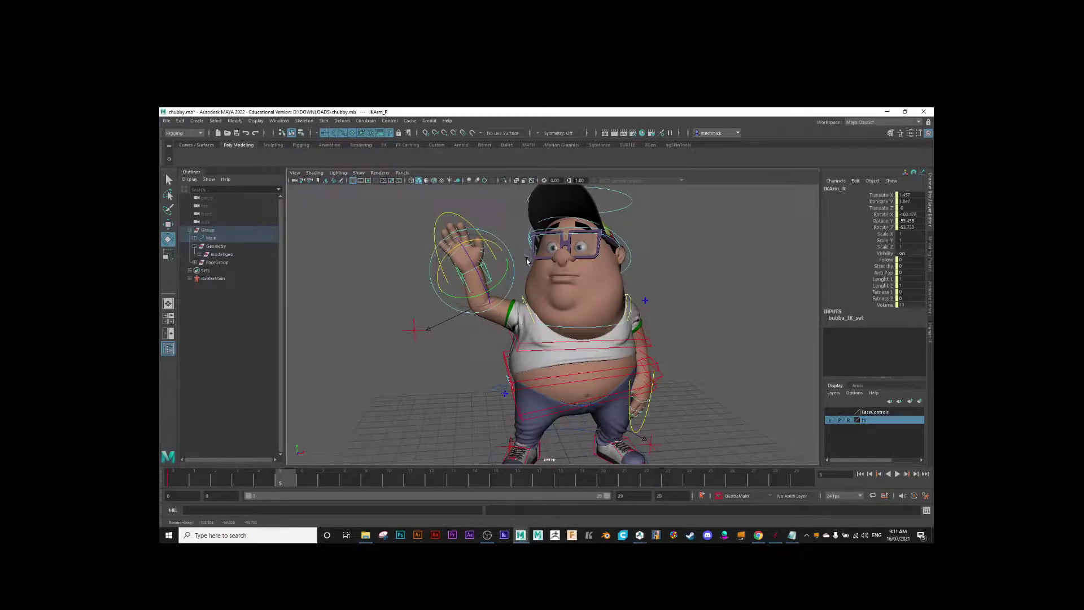
pyautogui.keyDown('alt'); pyautogui.moveTo(526, 259); pyautogui.dragTo(470, 299); pyautogui.keyUp('alt')
# Pull the left hand closer to the body and prepare to re-angle it.
pyautogui.click(611, 347)
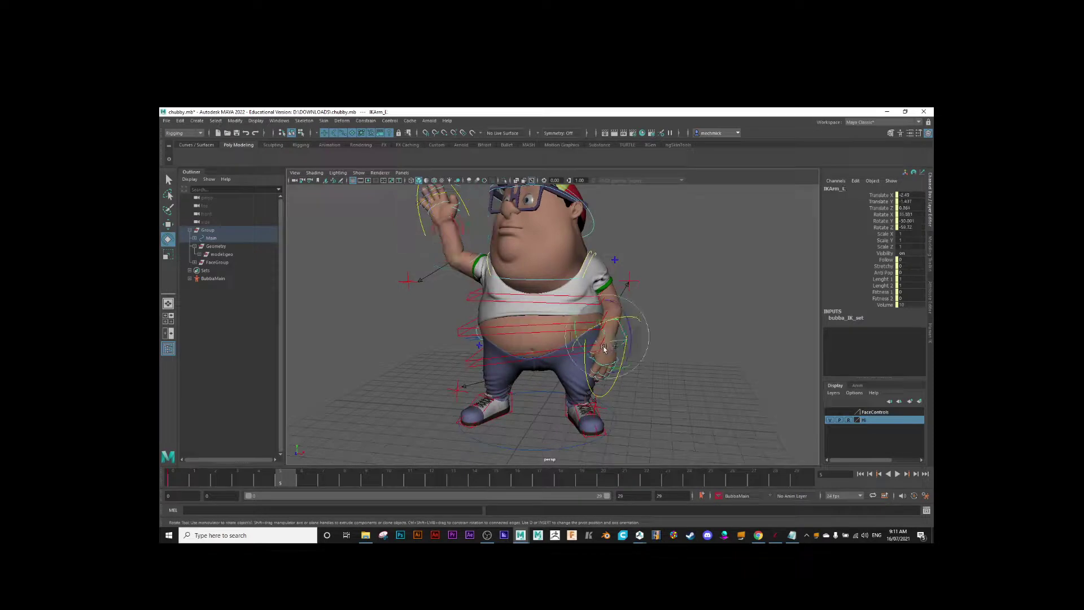
pyautogui.press('w')
pyautogui.moveTo(606, 347); pyautogui.dragTo(652, 318)
pyautogui.press('e')
pyautogui.scroll(-5, 520, 330)
pyautogui.keyDown('alt'); pyautogui.moveTo(443, 340); pyautogui.dragTo(466, 338); pyautogui.keyUp('alt')
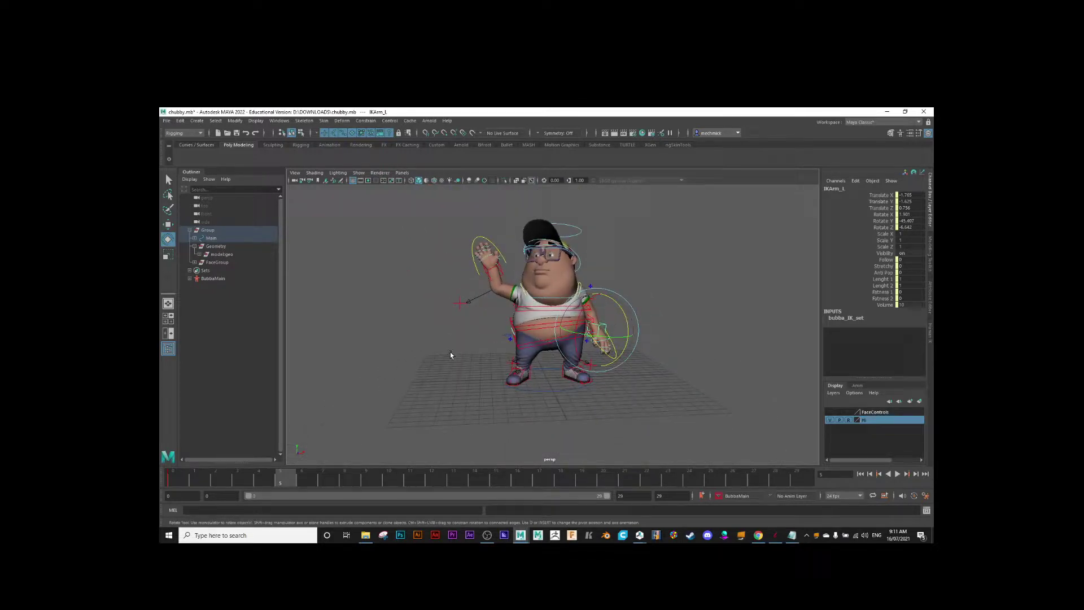
# Set a keyframe for the wave pose at frame 5, then return to frame 0.
pyautogui.press('s')
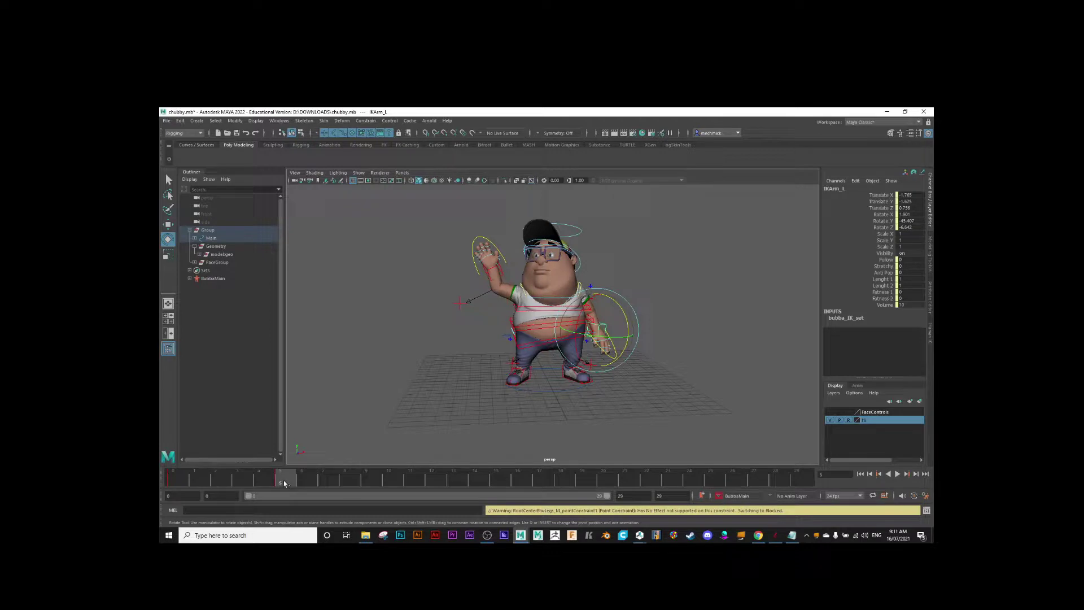
pyautogui.moveTo(284, 484)
pyautogui.mouseDown()
pyautogui.moveTo(172, 480)
pyautogui.moveTo(295, 484)
pyautogui.moveTo(160, 481)
pyautogui.moveTo(738, 482)
pyautogui.moveTo(171, 477)
pyautogui.moveTo(285, 483)
pyautogui.mouseUp()
# Switch the workspace to Animation from the Workspace dropdown.
pyautogui.click(917, 122)
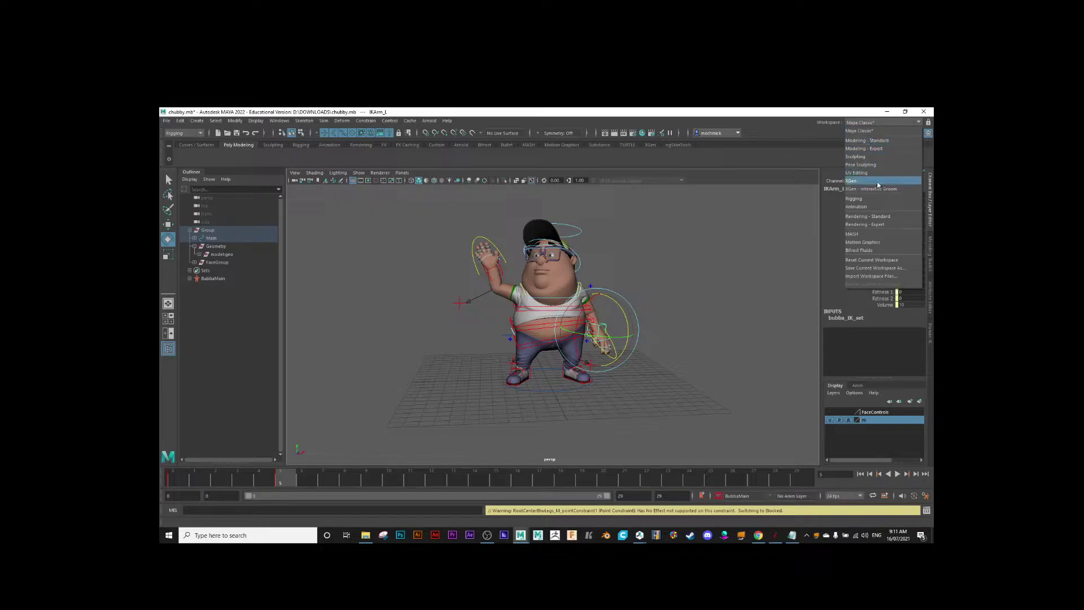
pyautogui.click(868, 207)
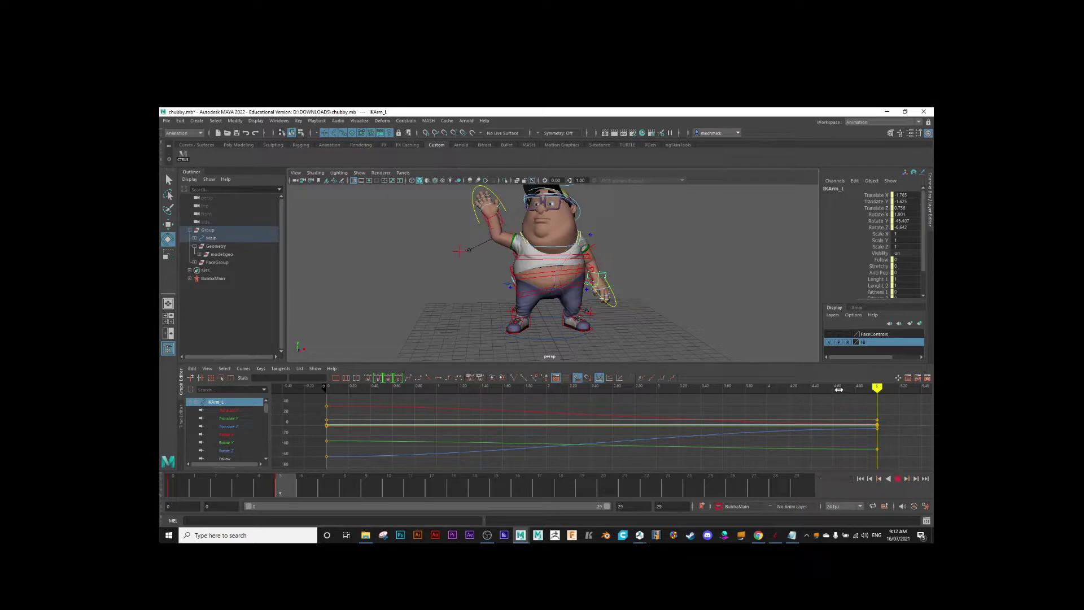
# Scrub the Graph Editor time ruler between frames 0 and 5 to watch the arm rise.
pyautogui.moveTo(814, 394); pyautogui.dragTo(853, 407)
pyautogui.moveTo(881, 389); pyautogui.dragTo(753, 414)
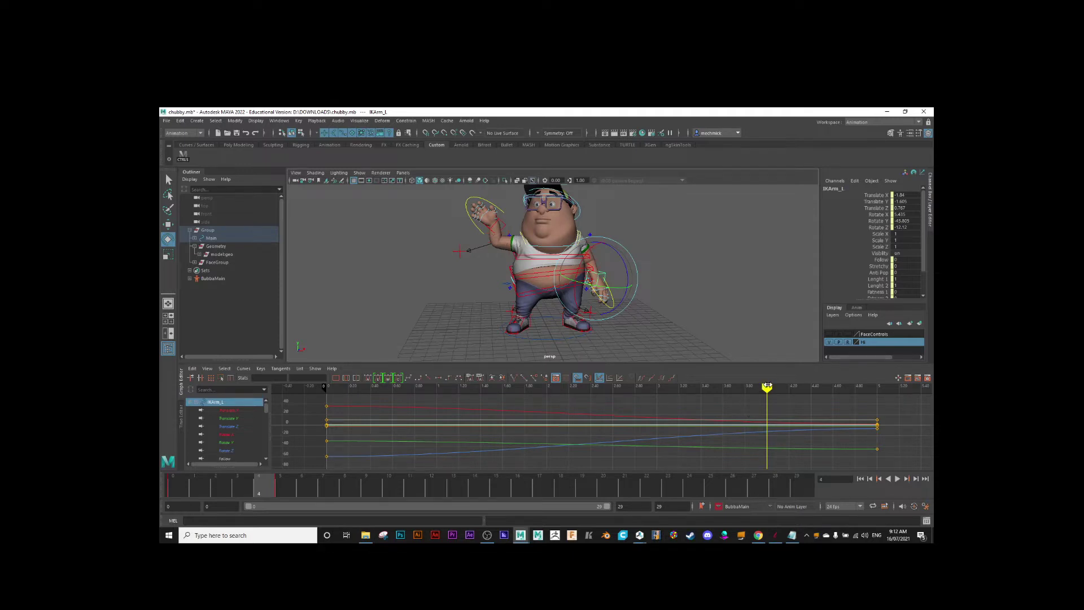
pyautogui.moveTo(767, 387); pyautogui.dragTo(319, 398)
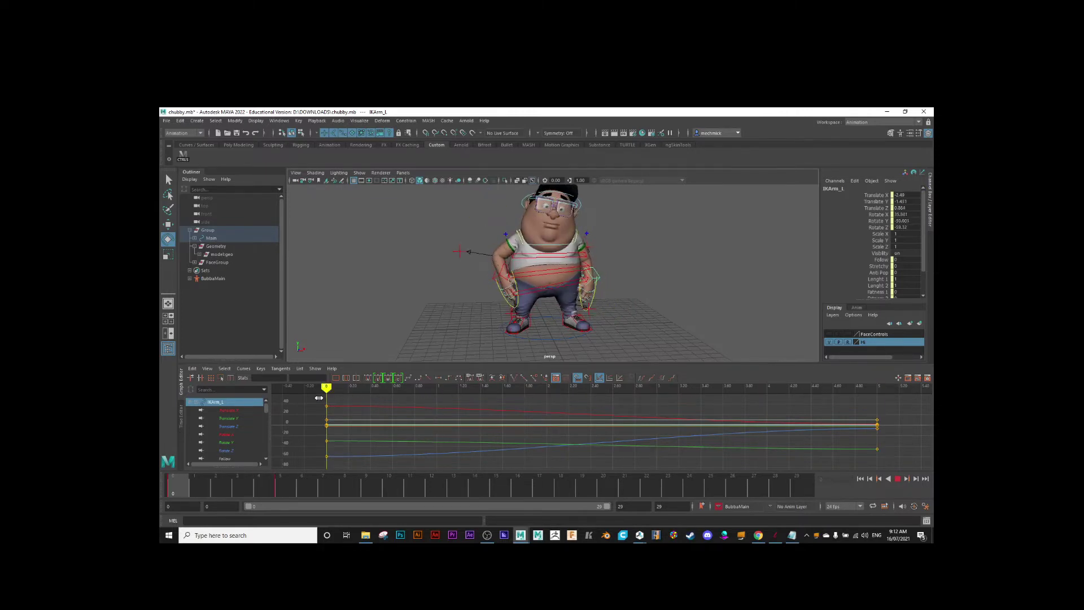